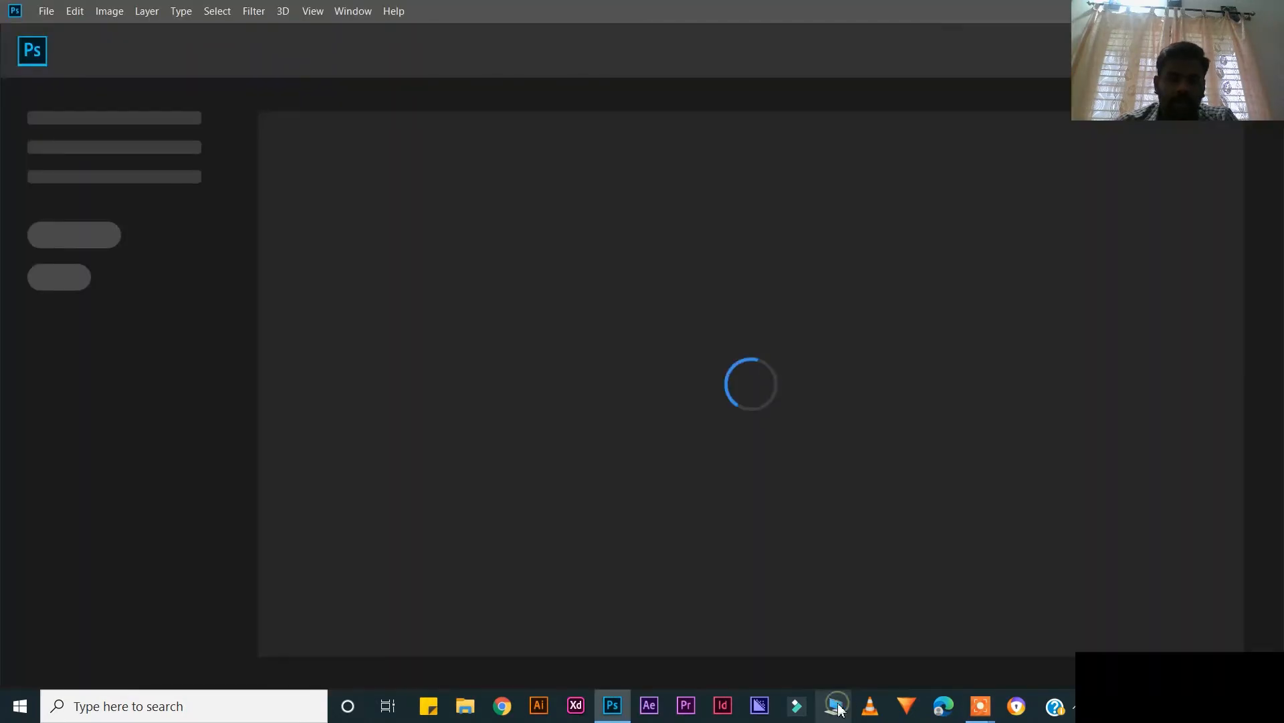
Step: Find the primary-school-enrollment banner image in the Ref folder on drive D: and inspect its dimensions in the file's detailed properties
left_click(836, 706)
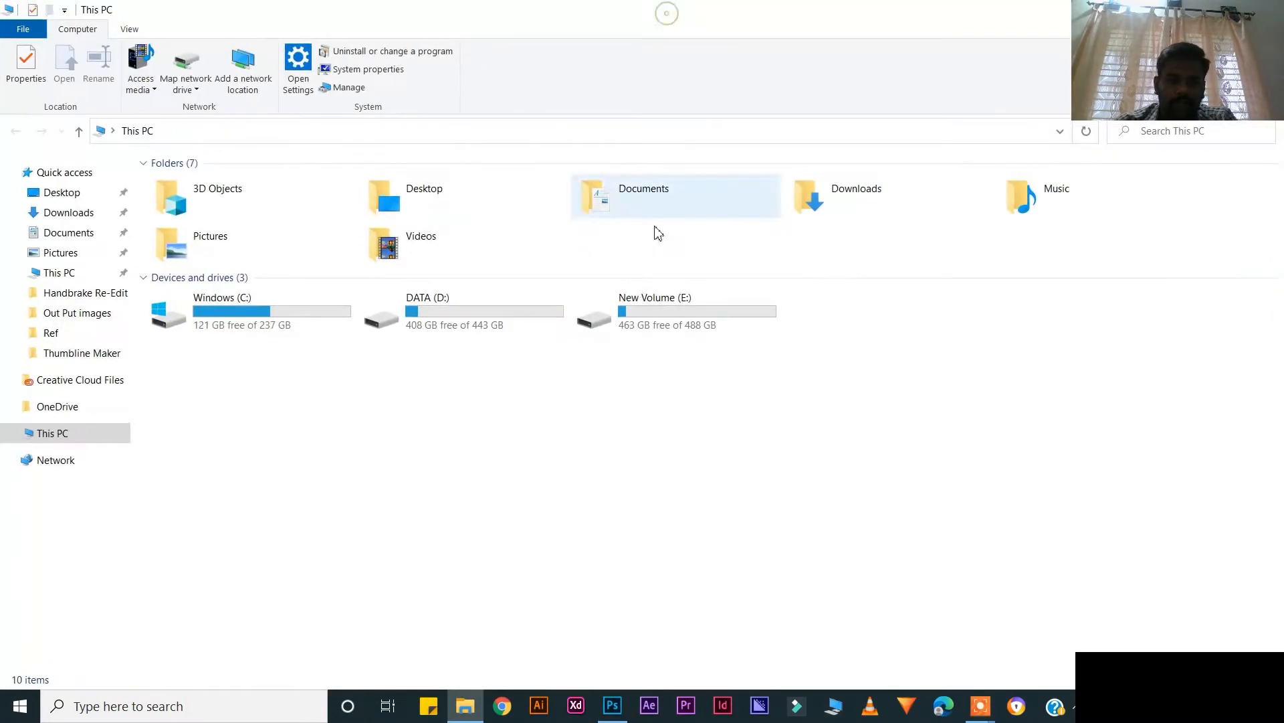
double_click(551, 324)
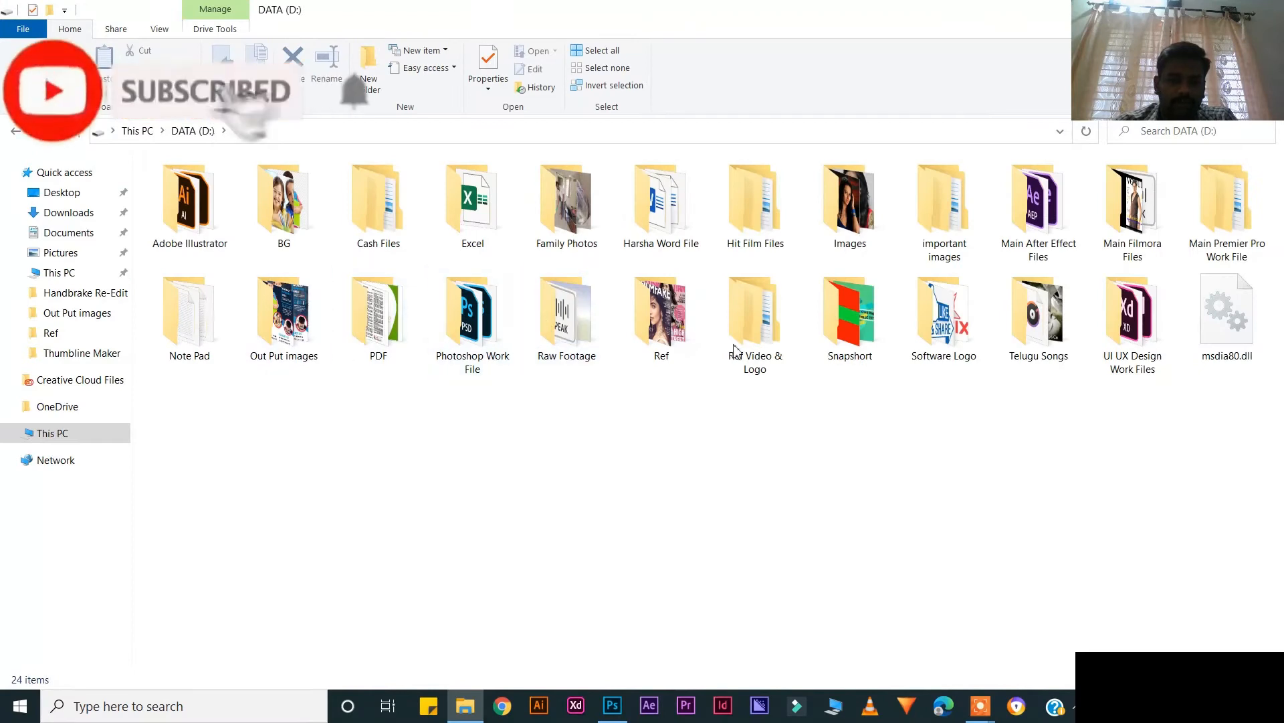
double_click(659, 315)
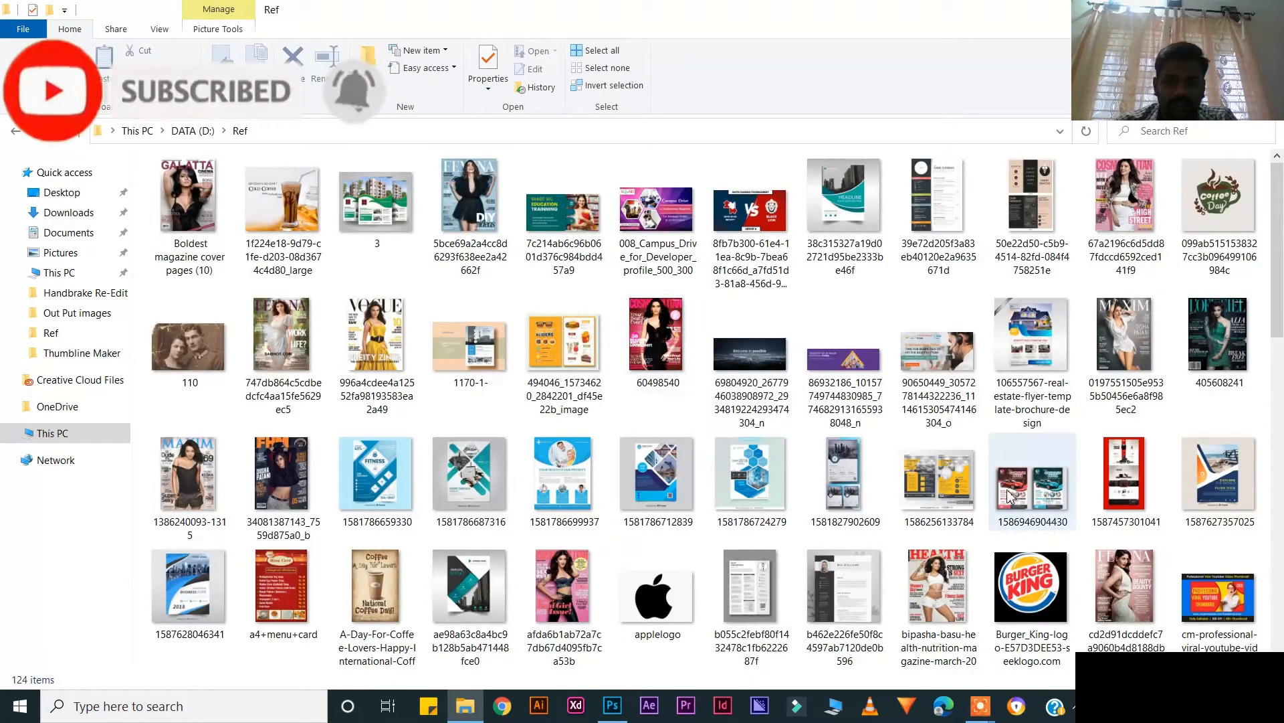
scroll(1010, 495, "down", 10)
right_click(1009, 361)
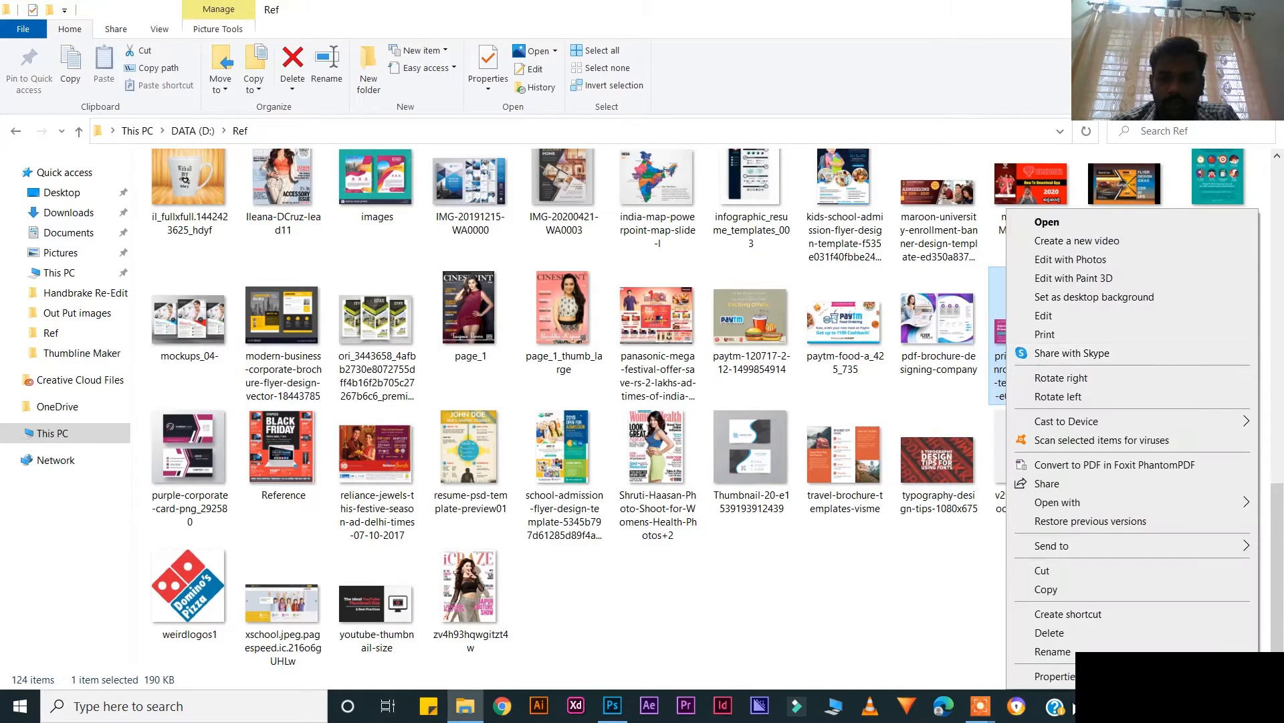
left_click(1052, 677)
left_click(1070, 302)
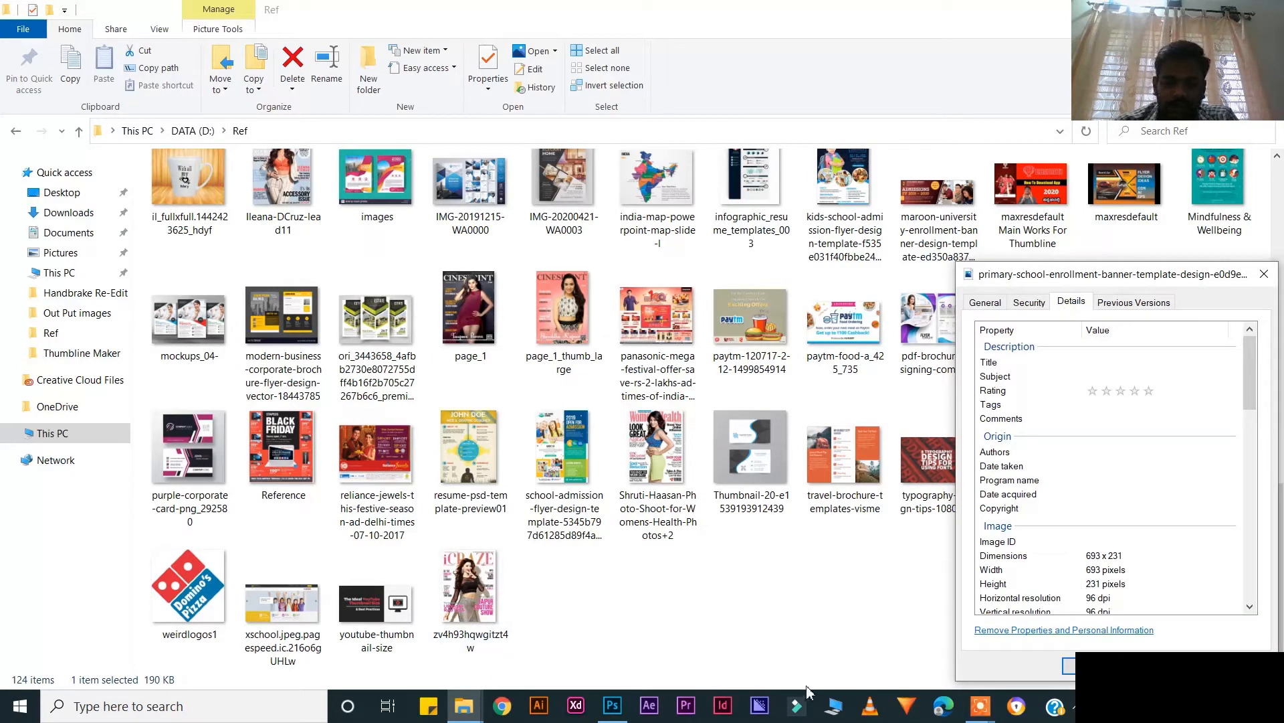
Step: Switch to Sticky Notes and update the recorded banner dimensions to width 693 and height 231
left_click(428, 705)
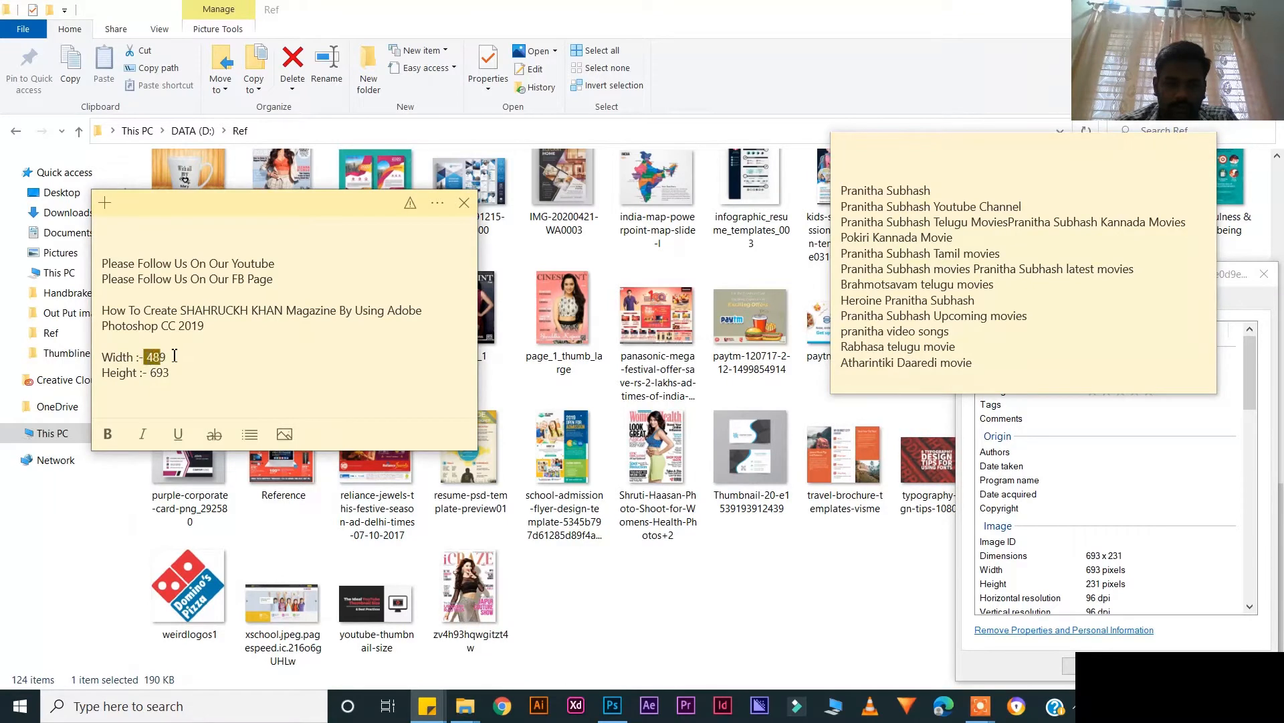
left_click_drag(954, 158, 647, 132)
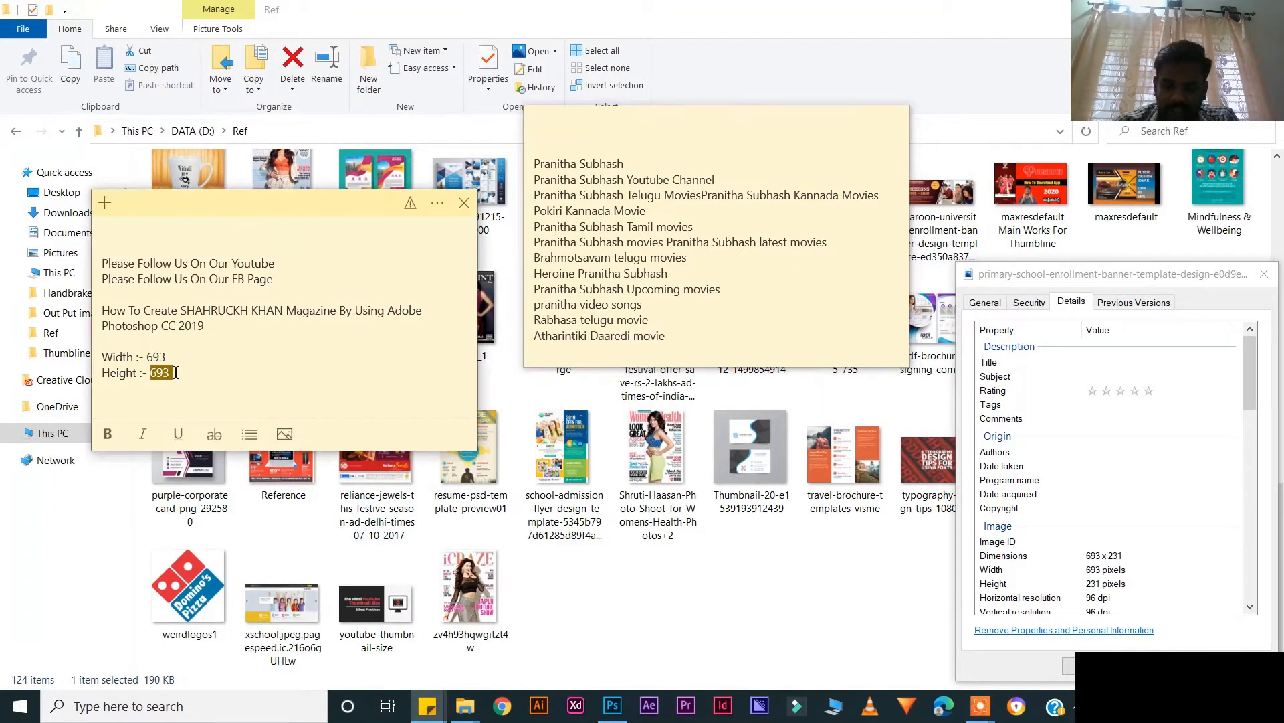
type("231")
left_click(641, 621)
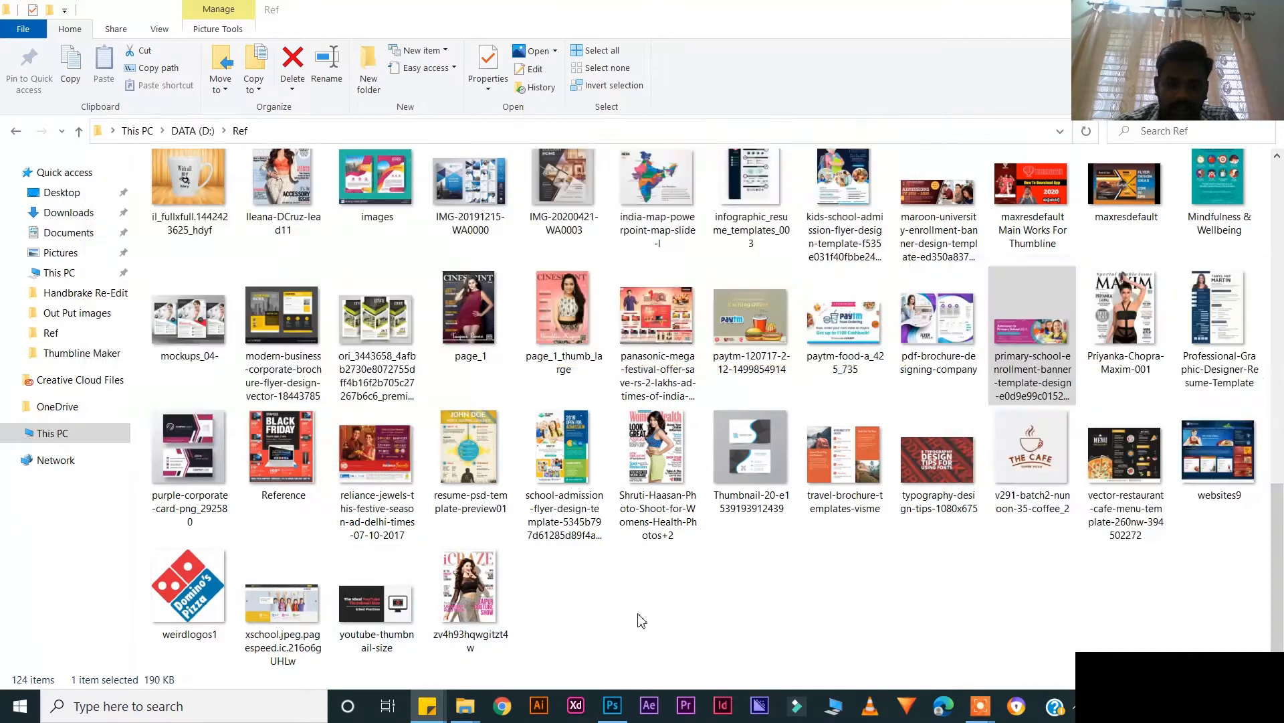
Step: Switch to Photoshop, start a new document and set its width to 693 pixels by copying the value from the sticky note
left_click(613, 706)
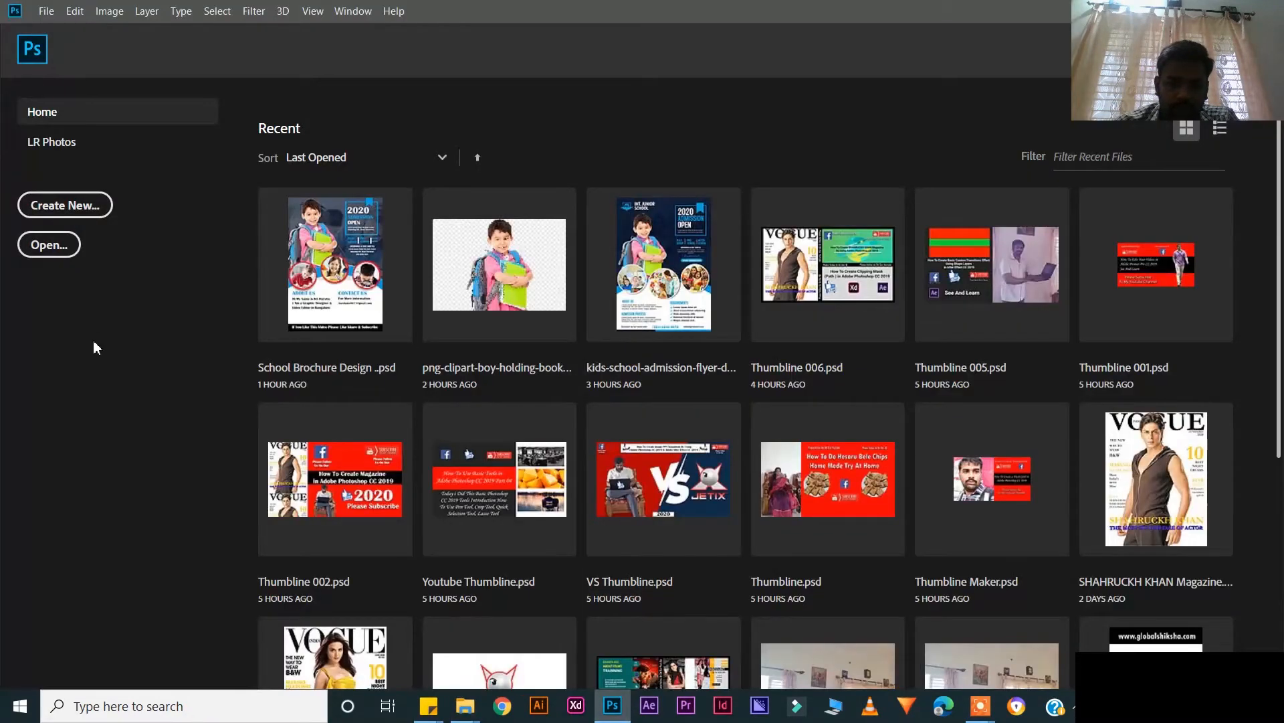
left_click(65, 205)
mouse_move(441, 713)
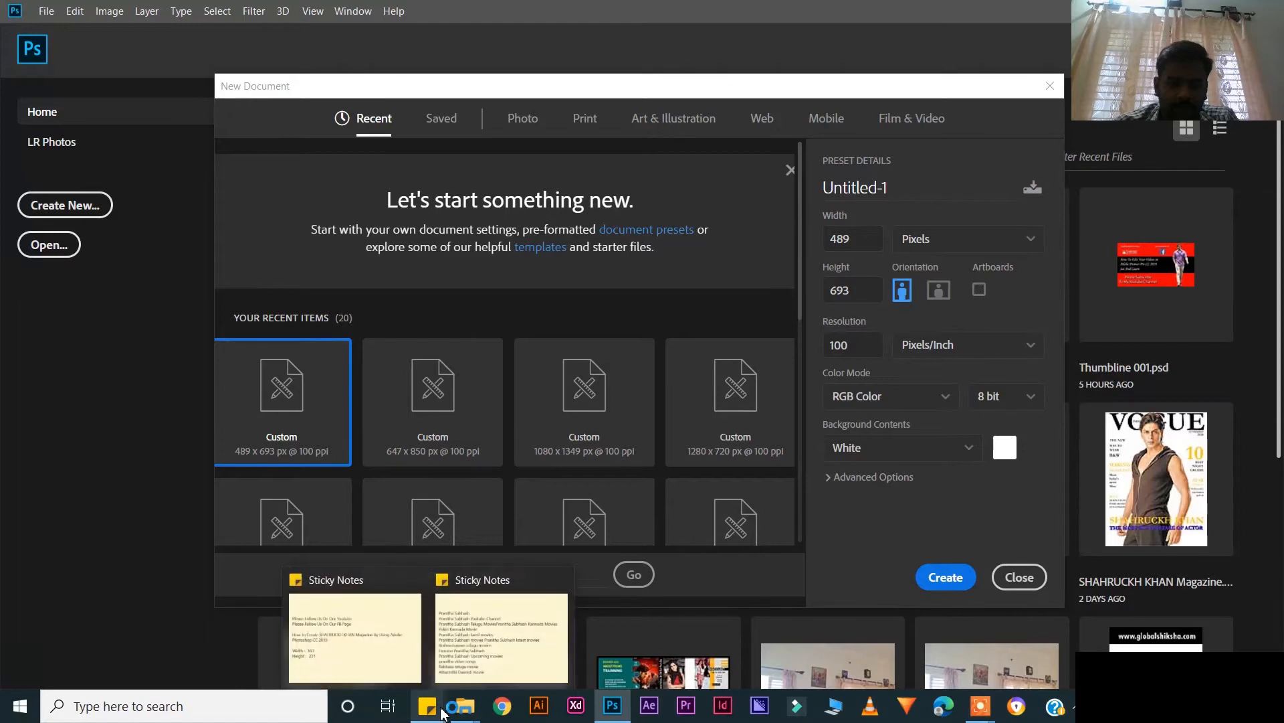
left_click(355, 639)
left_click_drag(145, 357, 168, 362)
key("ctrl+c")
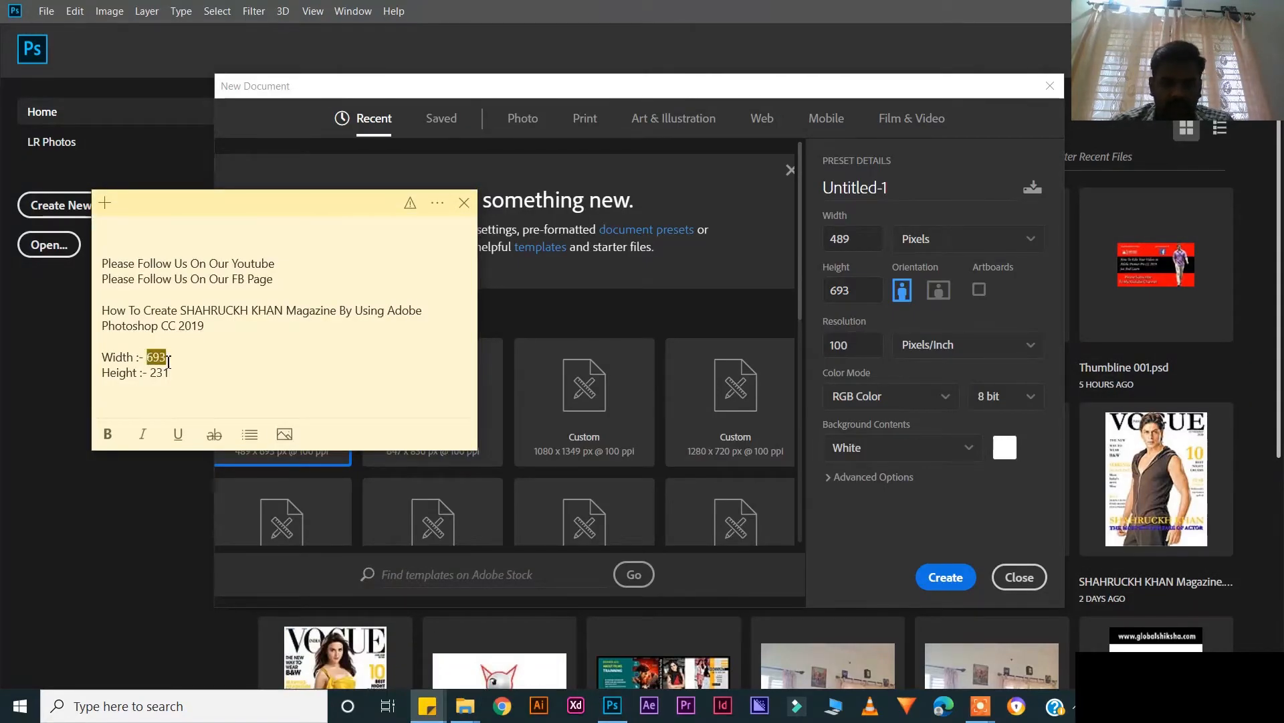
left_click(836, 239)
key("ctrl+v")
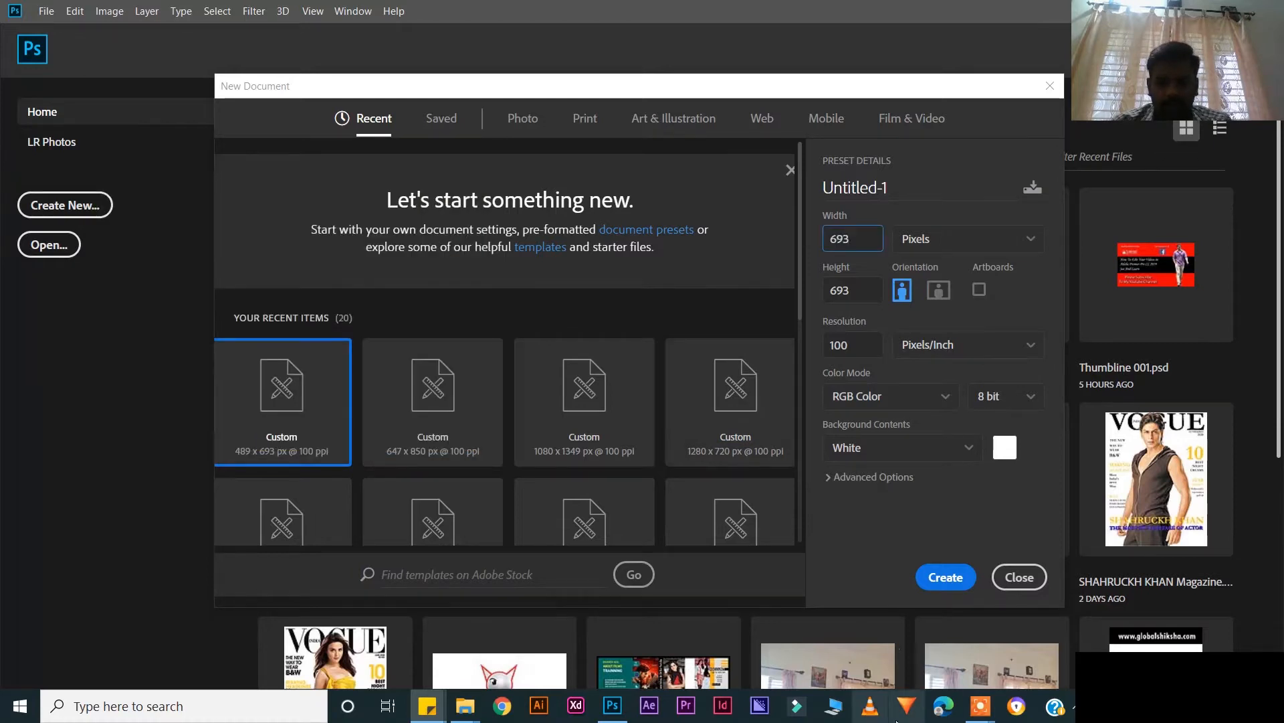
Step: Set the new document's height to 231 pixels from the sticky note and create the document
key("alt+Tab")
left_click_drag(171, 372, 160, 373)
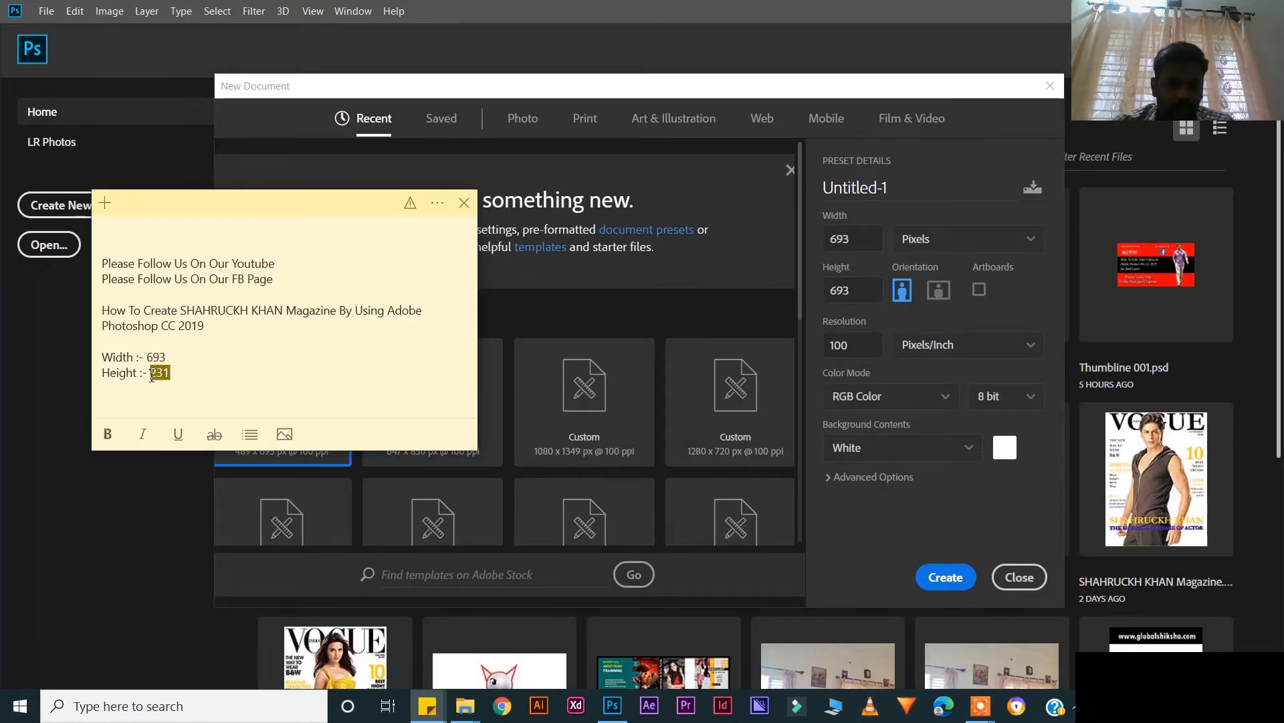
left_click(861, 291)
key("ctrl+v")
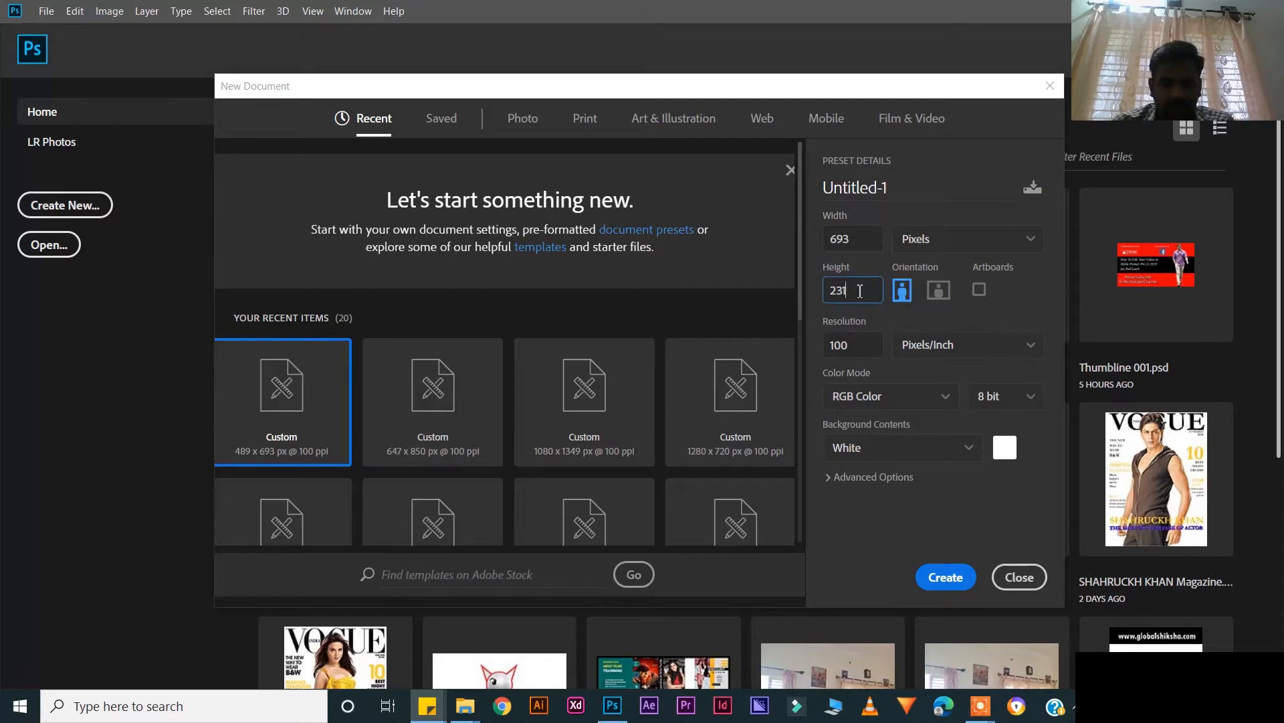
left_click(945, 577)
key("ctrl+n")
key("Escape")
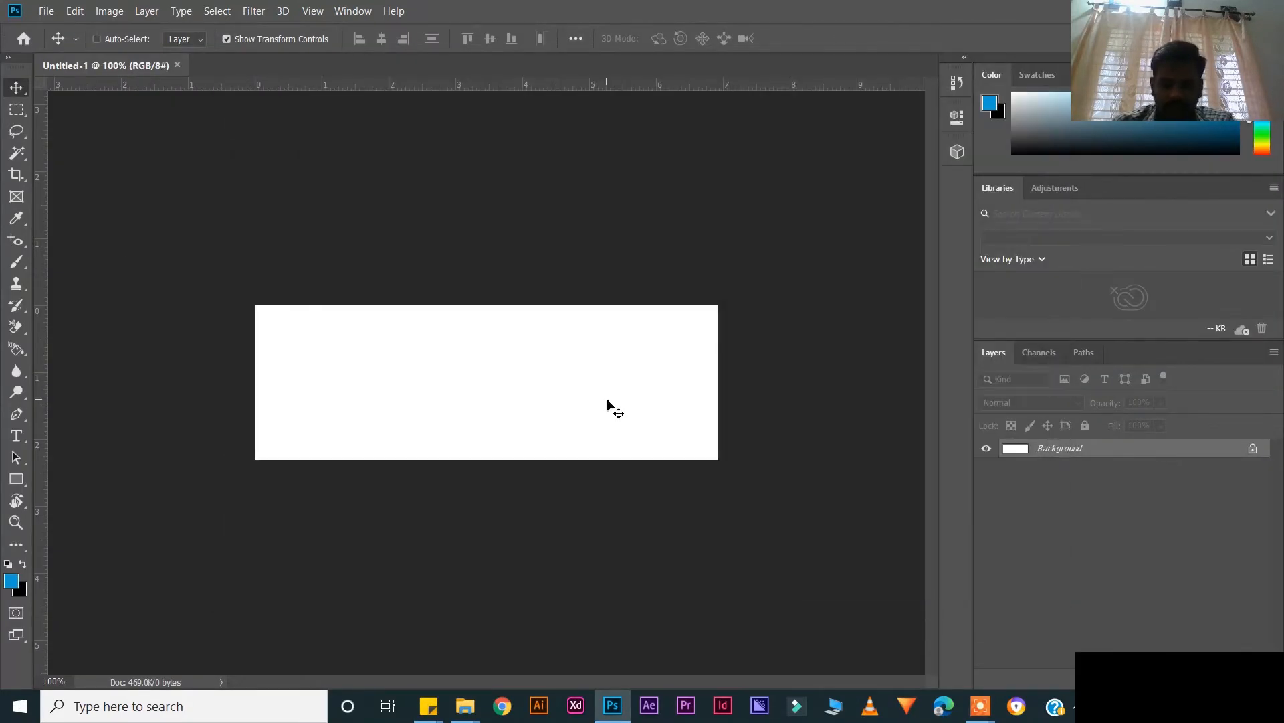
Step: Add a new empty layer above the Background of the blank document
key("ctrl+plus")
key("ctrl+minus")
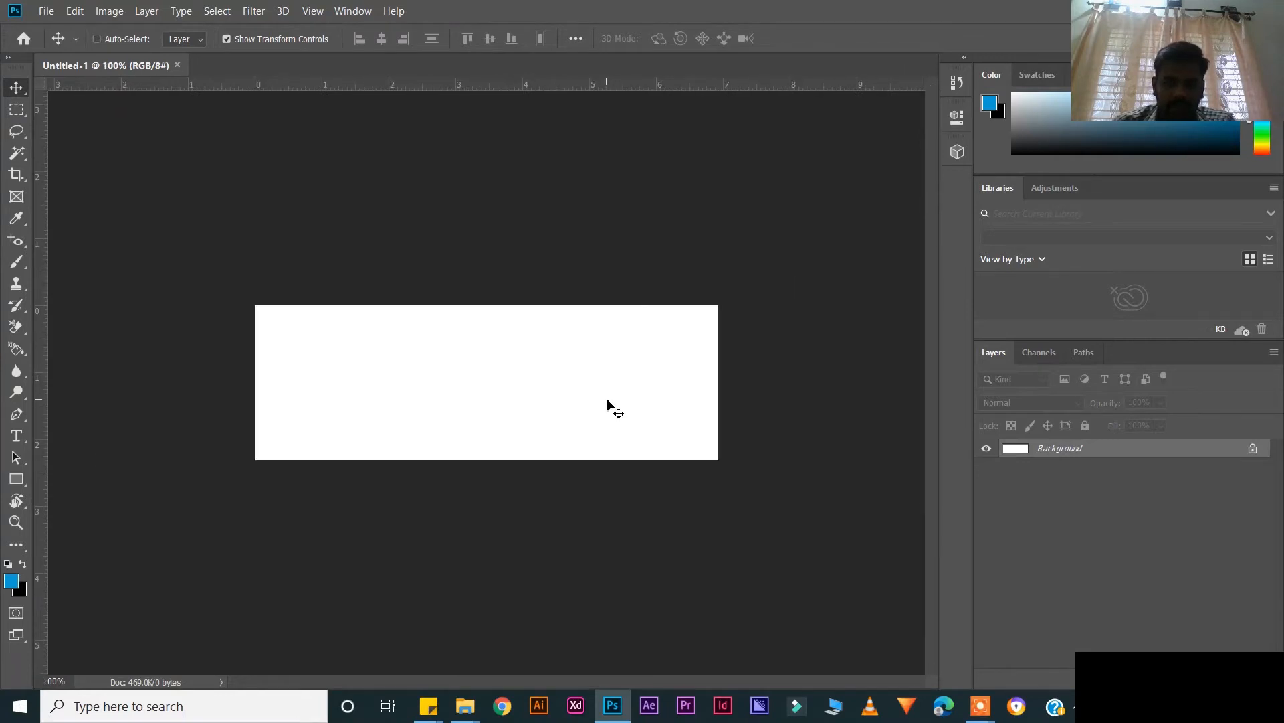
key("ctrl+plus")
key("ctrl+shift+alt+n")
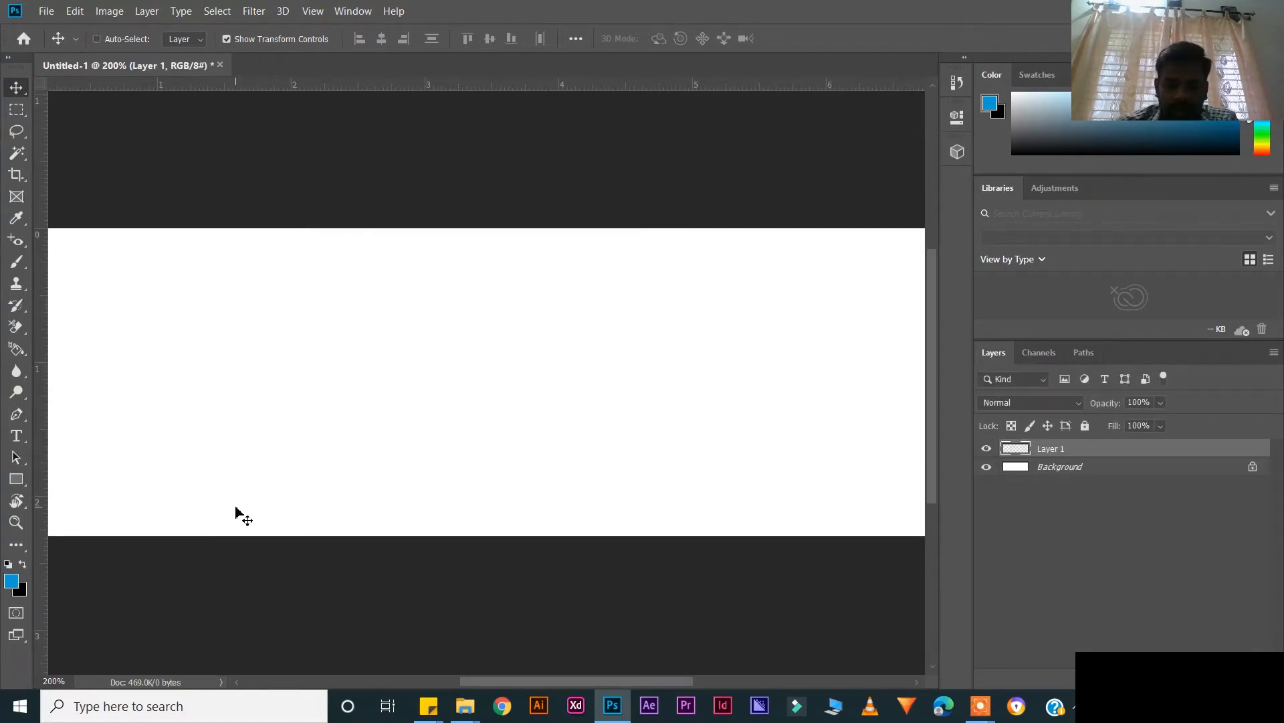
key("ctrl+minus")
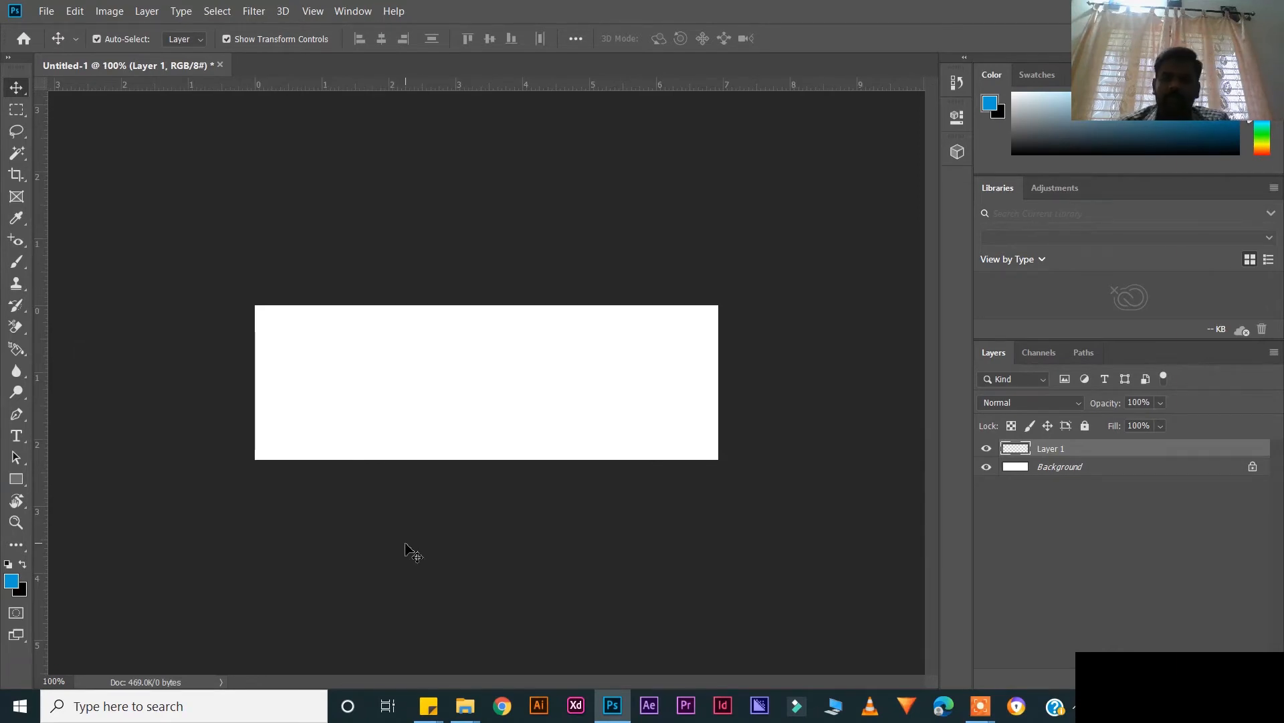
Step: Open the primary-school-enrollment banner from the Ref folder in Photoshop as a separate document, then return to the Untitled-1 document
mouse_move(465, 705)
left_click(459, 640)
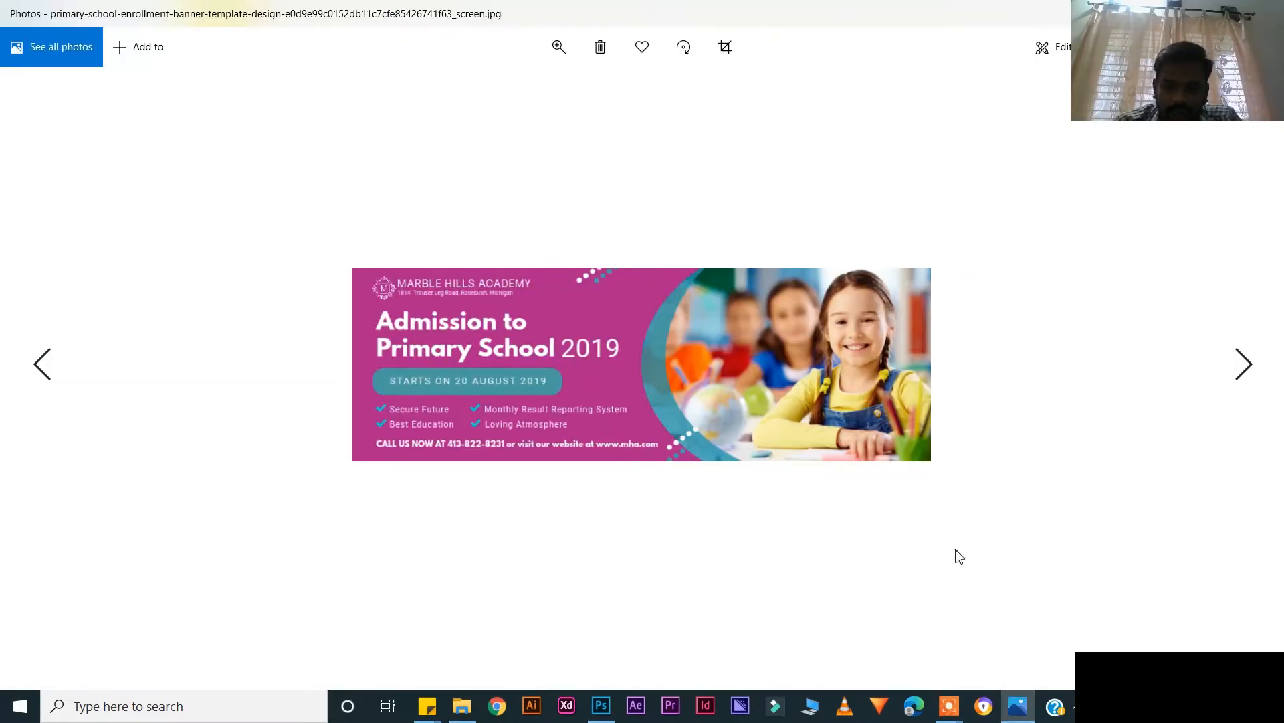
key("alt+F4")
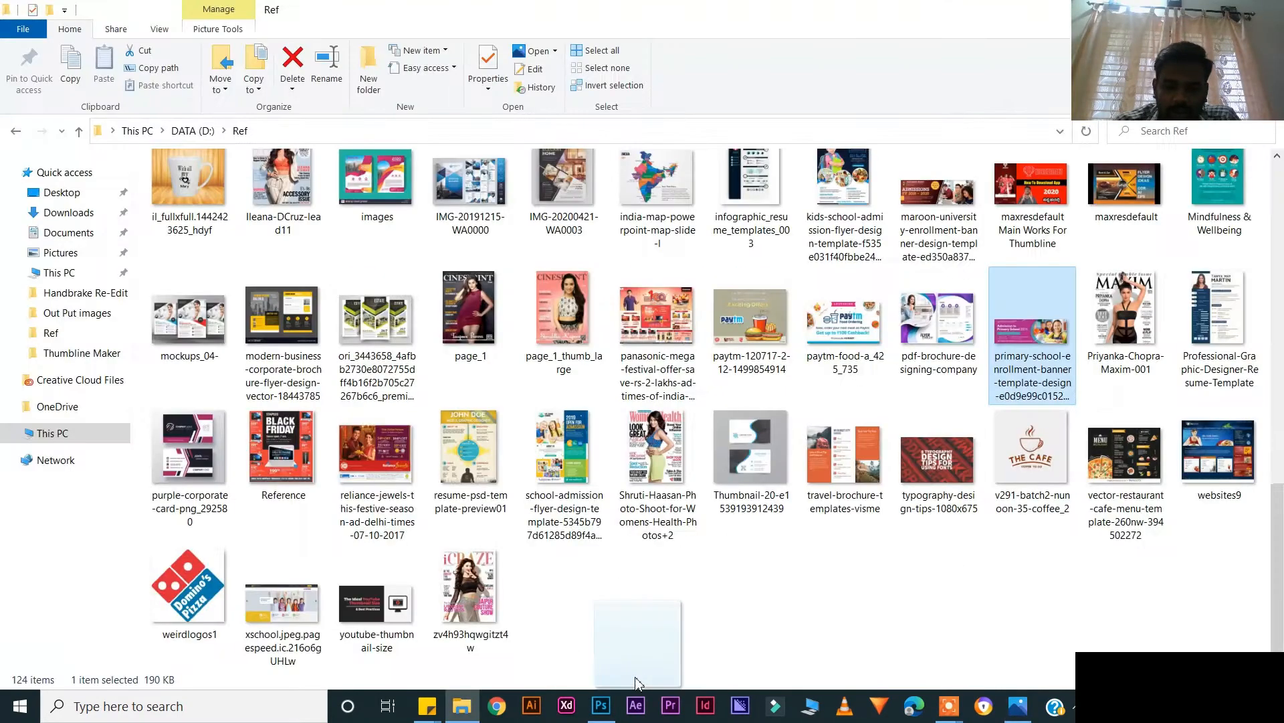
left_click(601, 706)
left_click_drag(328, 82, 331, 82)
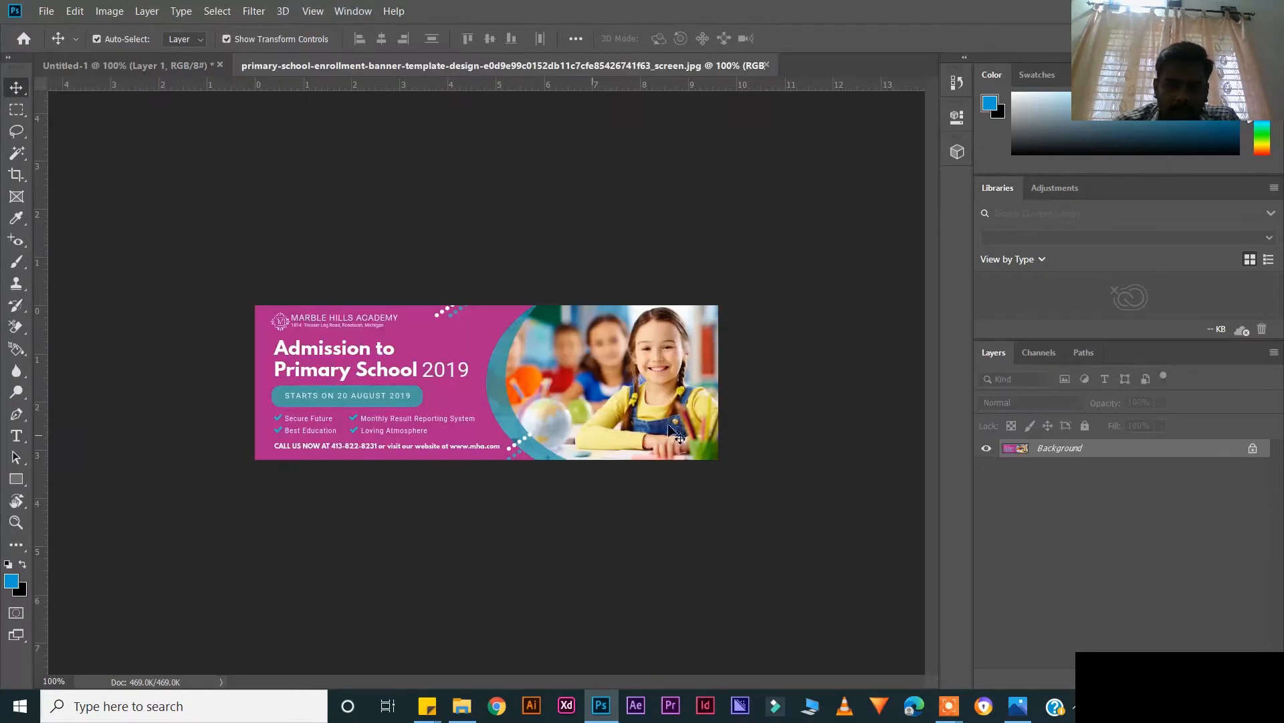
left_click(151, 67)
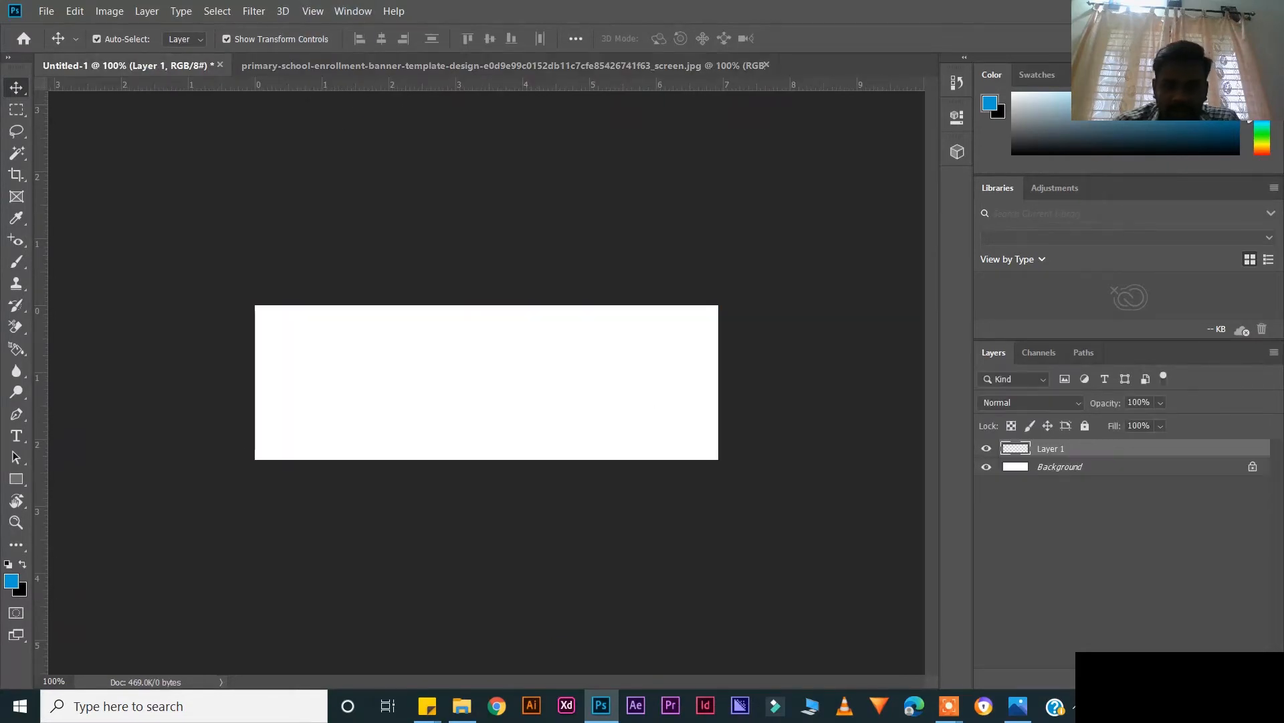
Step: Draw an open curve about 113 × 232 px with the Pen tool between the canvas's upper and lower edges, and open its fill options
key("p")
left_click(292, 66)
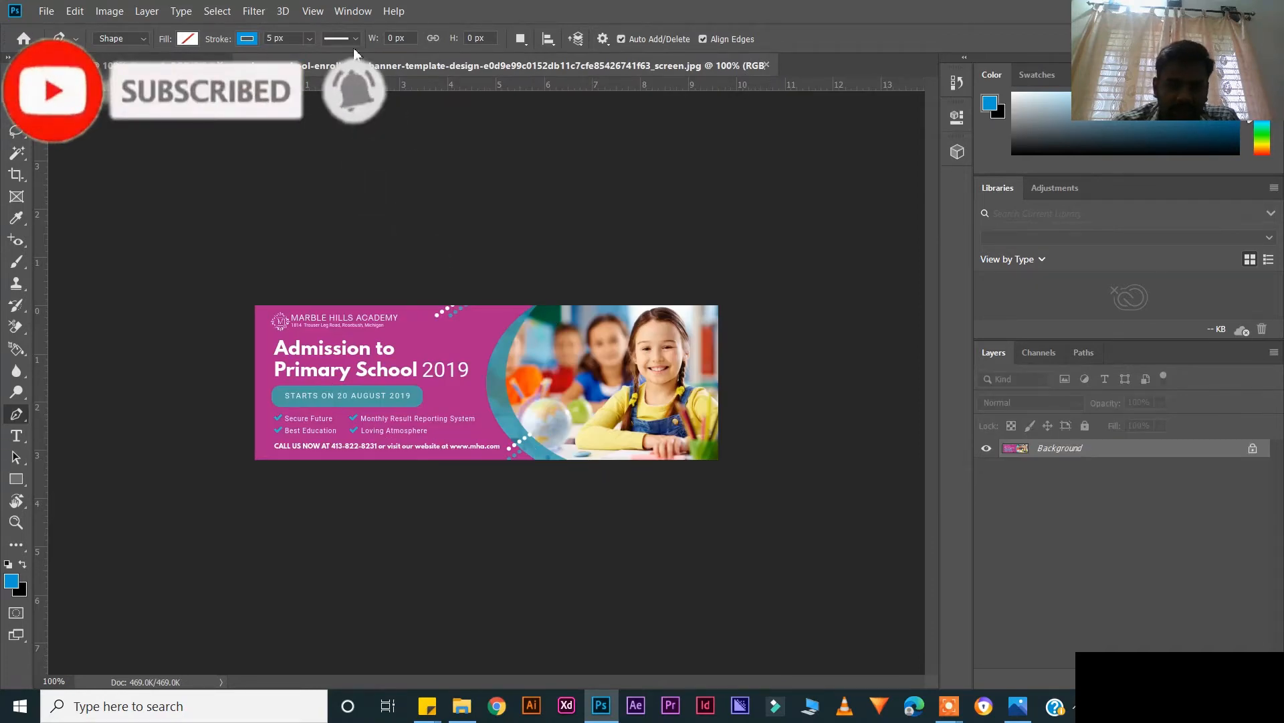
left_click(154, 65)
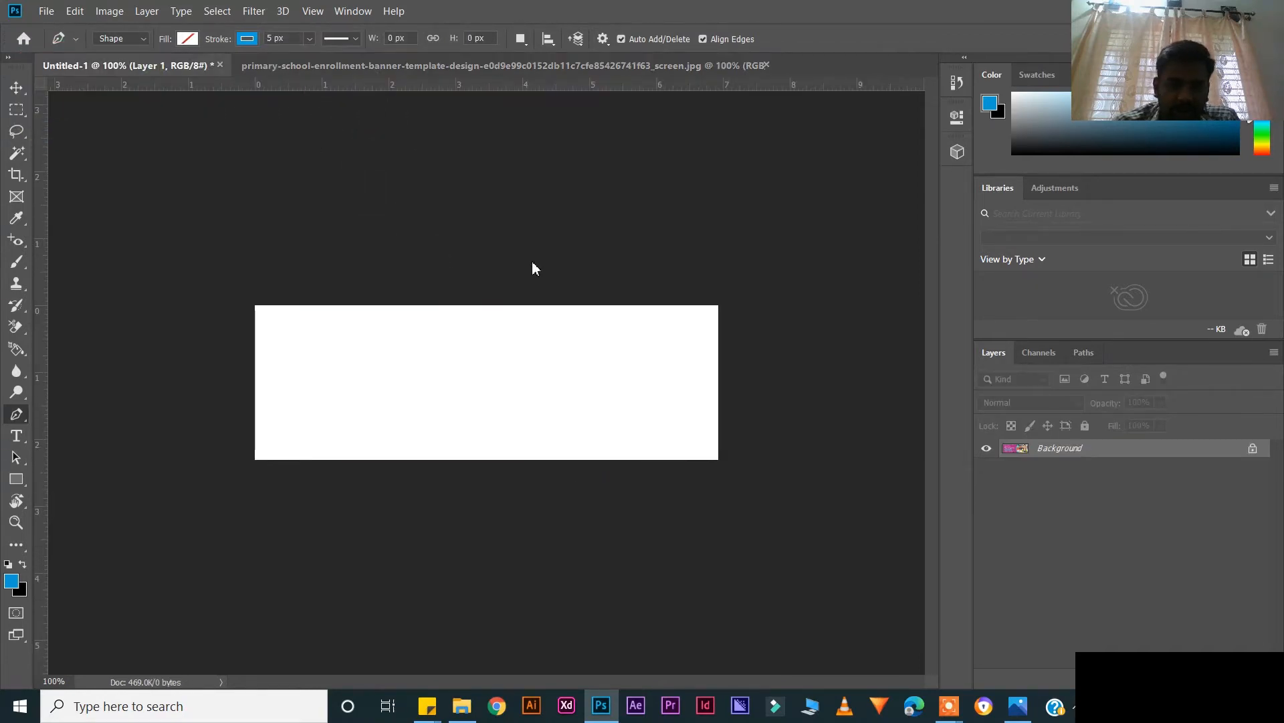
left_click(514, 306)
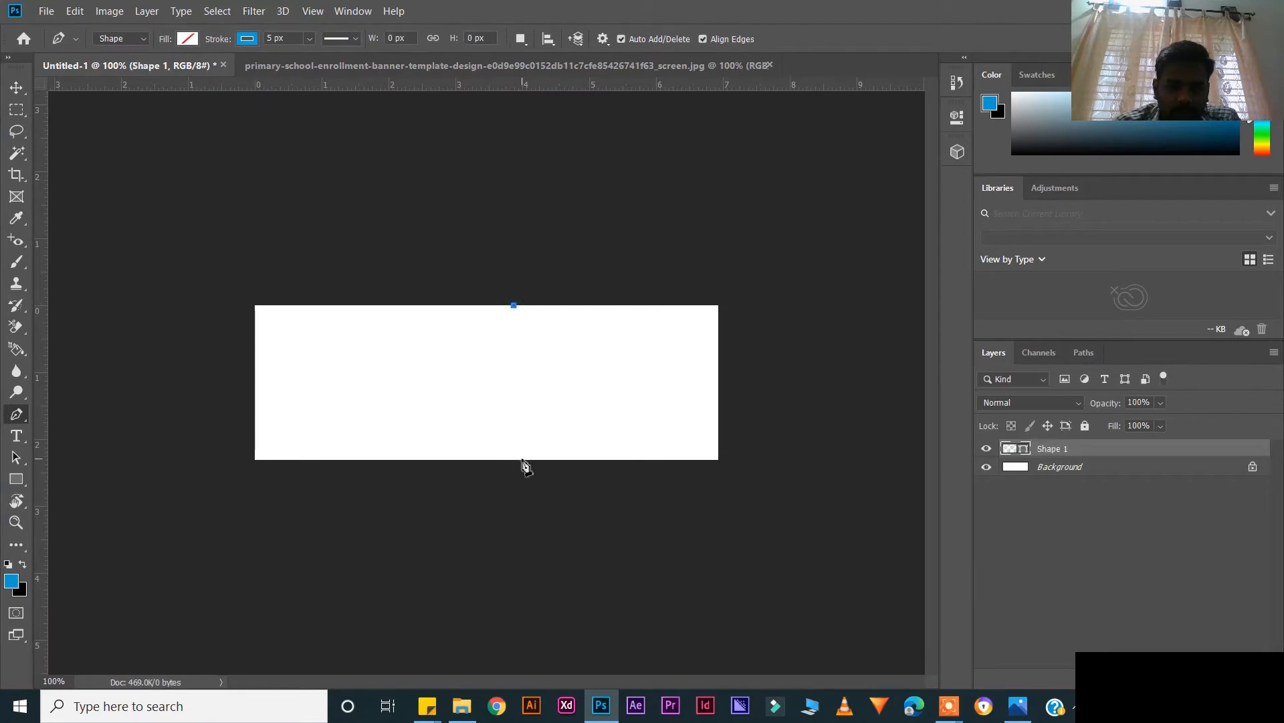
mouse_move(523, 460)
left_mouse_down()
mouse_move(608, 475)
mouse_move(685, 522)
left_mouse_up()
left_click(187, 38)
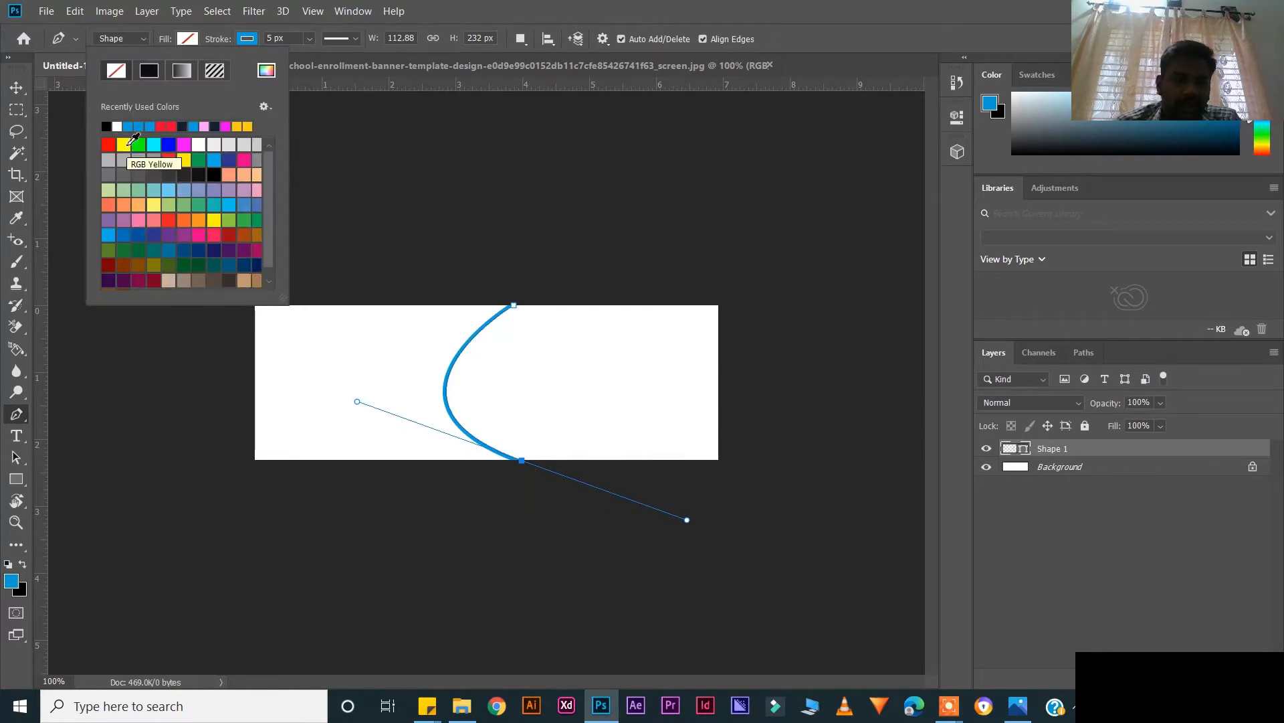
Step: Sample the reference banner's magenta background with the Eyedropper and confirm ad248c as the foreground color
left_click(467, 66)
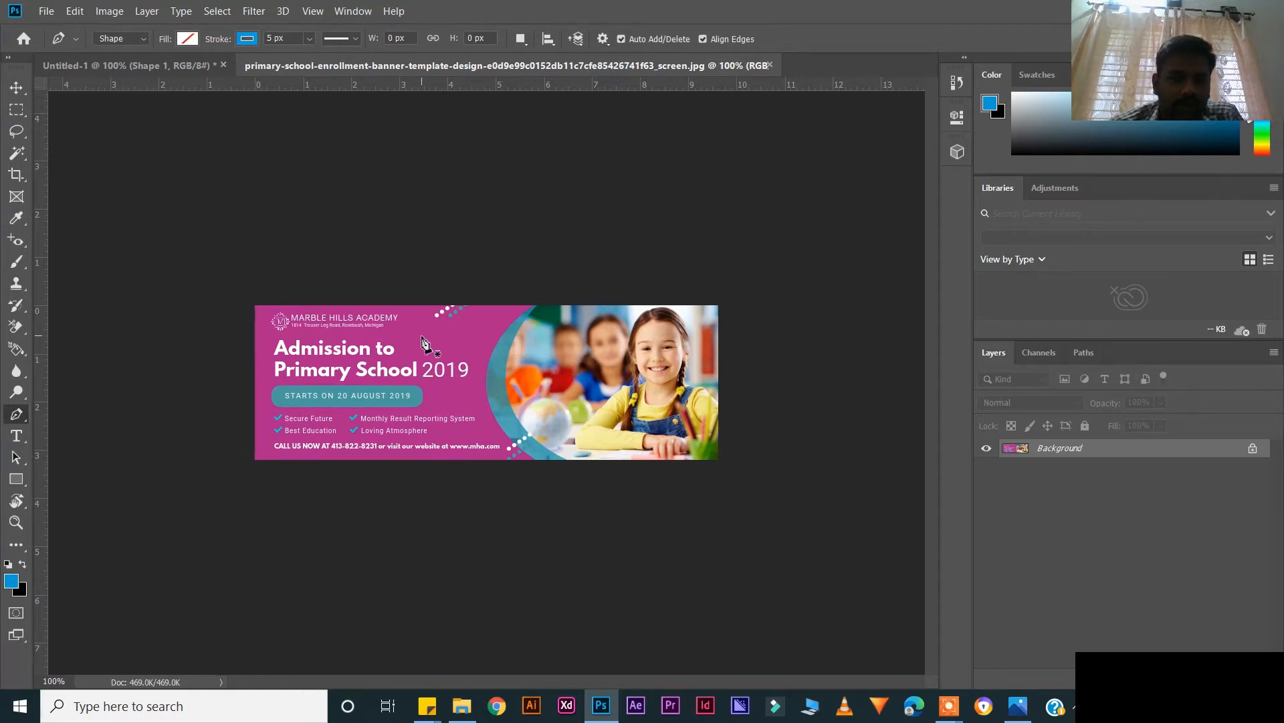
left_click(17, 218)
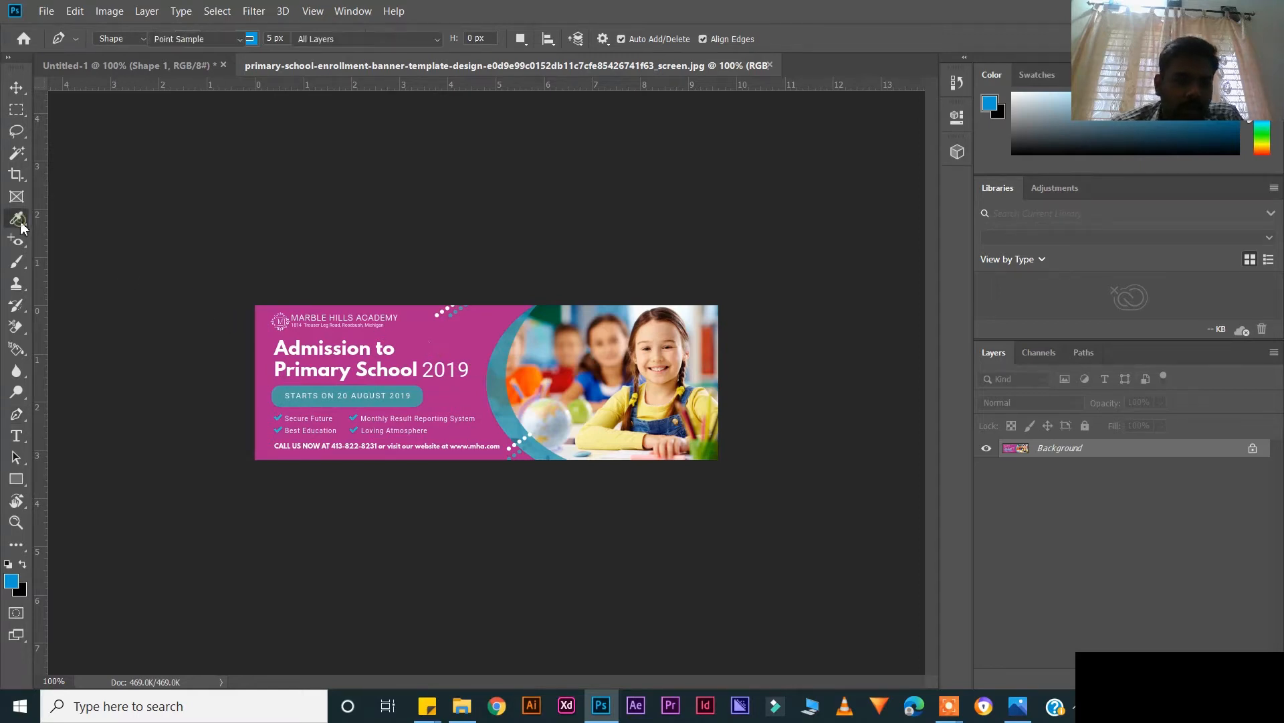
left_click(94, 220)
left_click(465, 326)
left_click(11, 581)
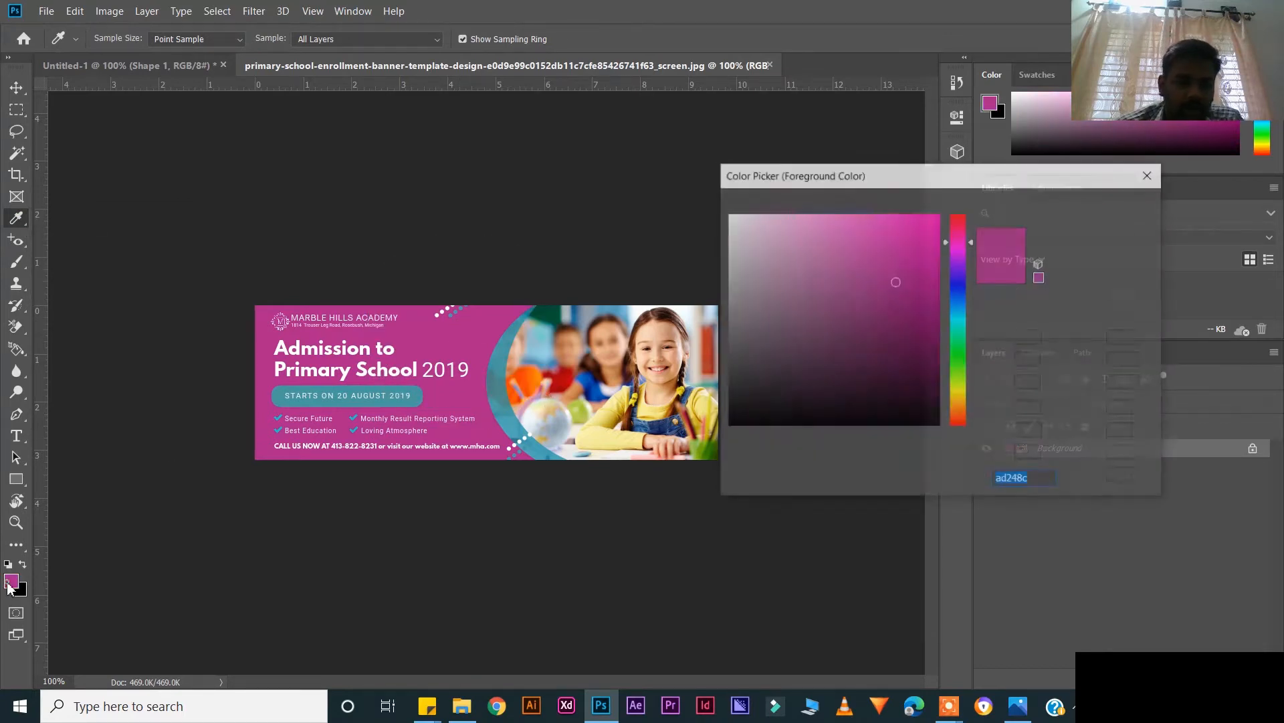
double_click(1042, 485)
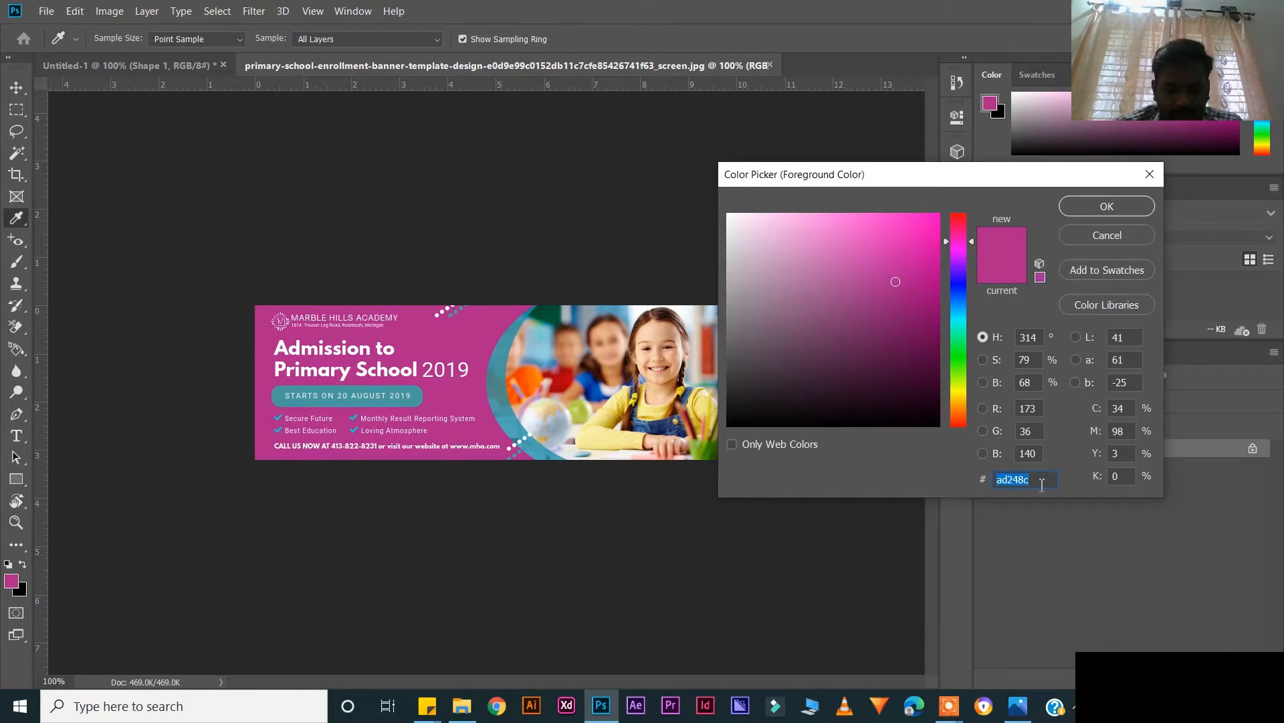
left_click(1123, 218)
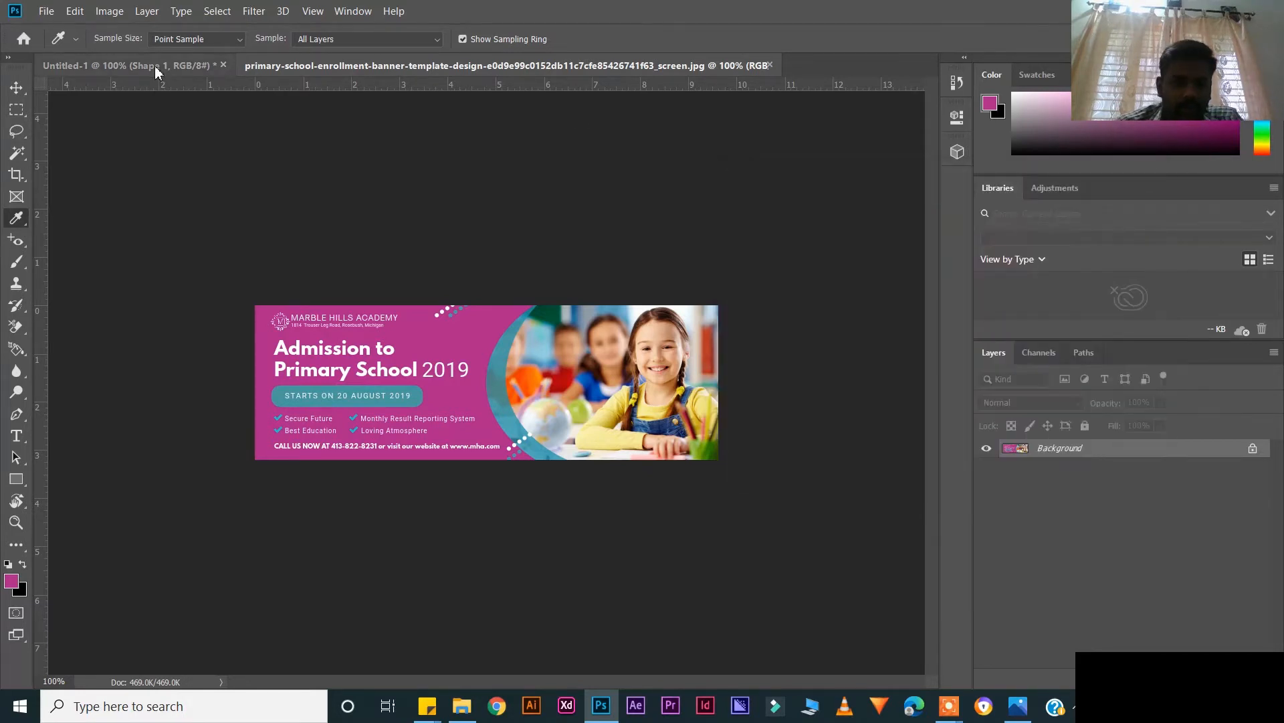
Step: Delete the blue curve from the Untitled-1 document and add a new empty layer above the Background
left_click(147, 65)
left_click(16, 87)
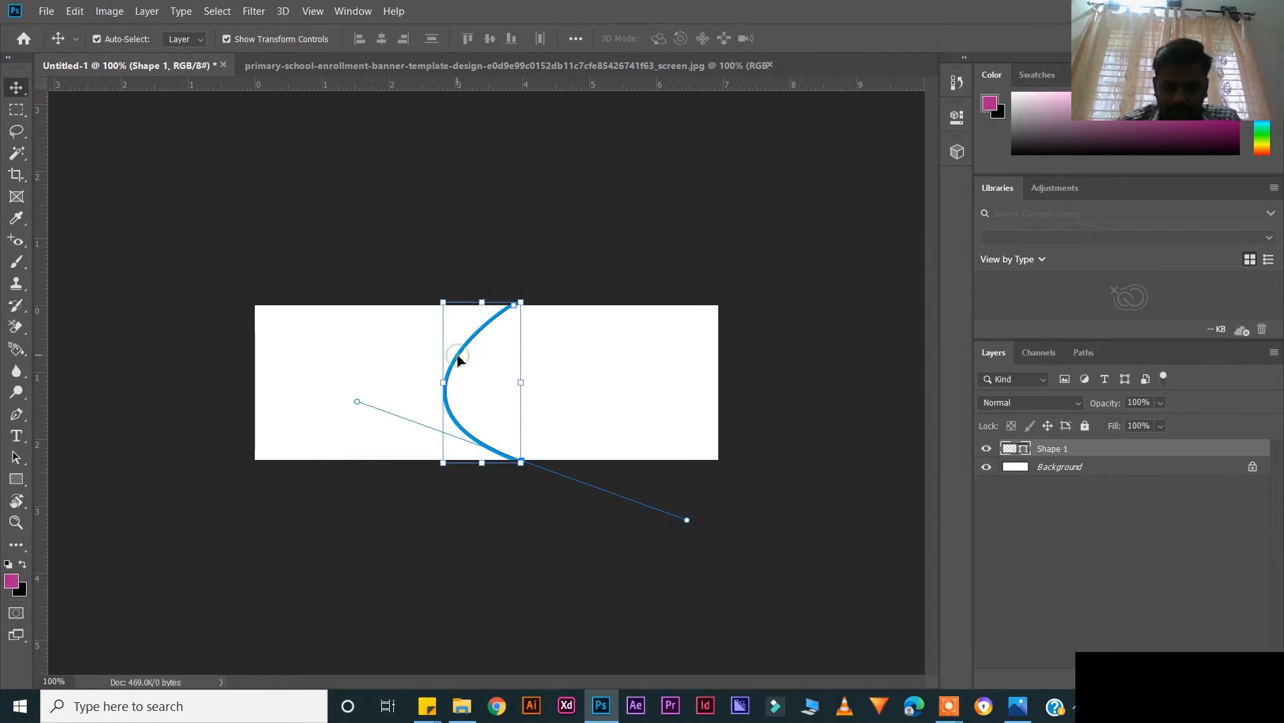
key("Delete")
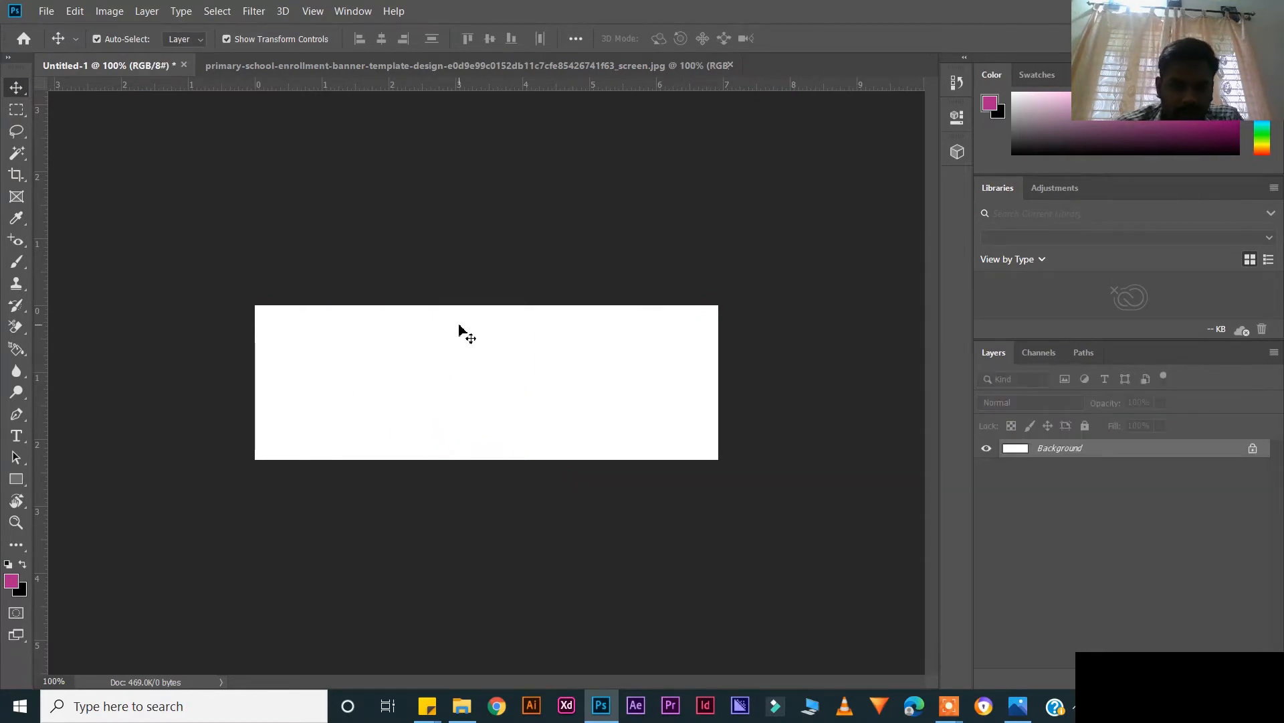
key("ctrl+shift+alt+n")
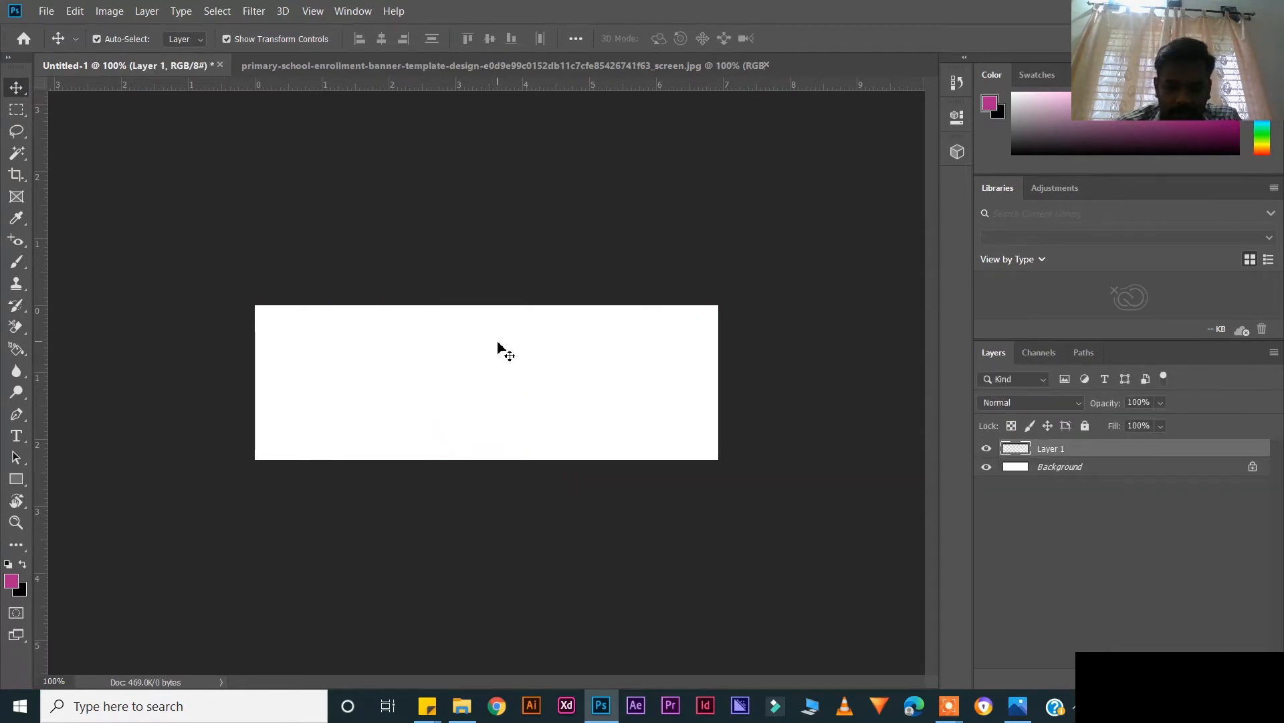
Step: Activate the Pen tool in Shape mode and set its fill to the sampled magenta
left_click_drag(16, 414, 59, 414)
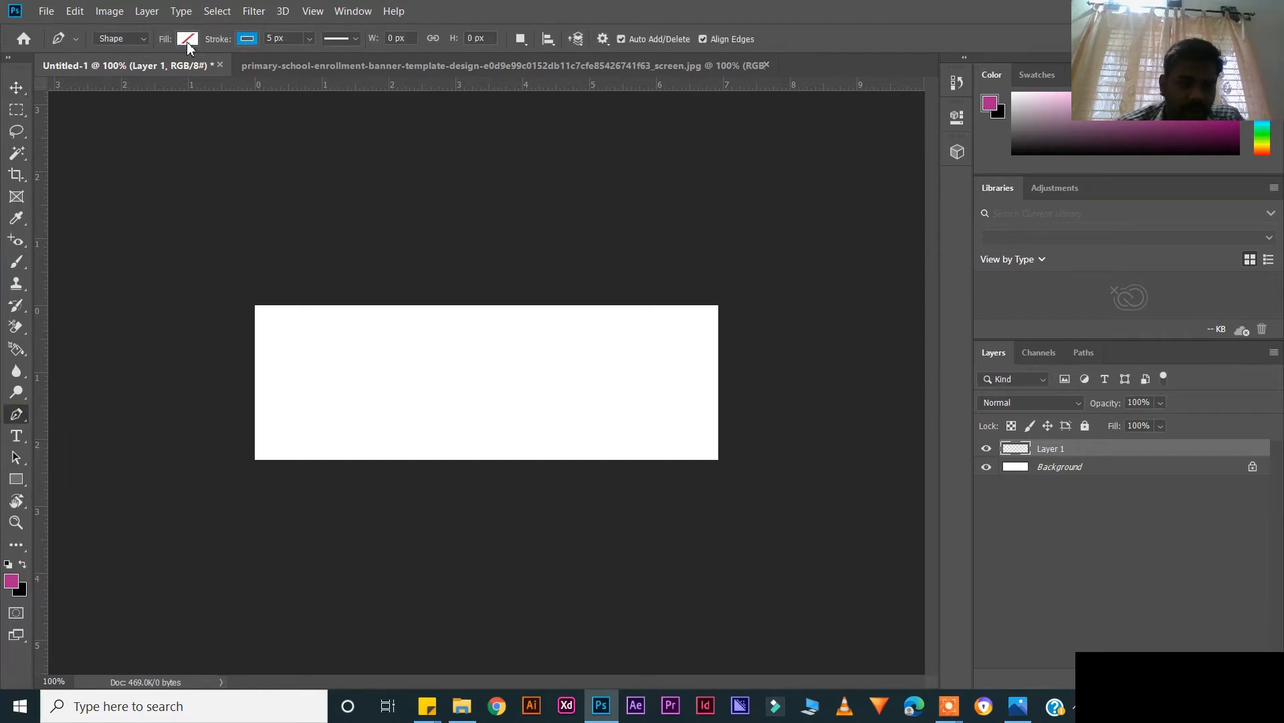
key("alt+BackSpace")
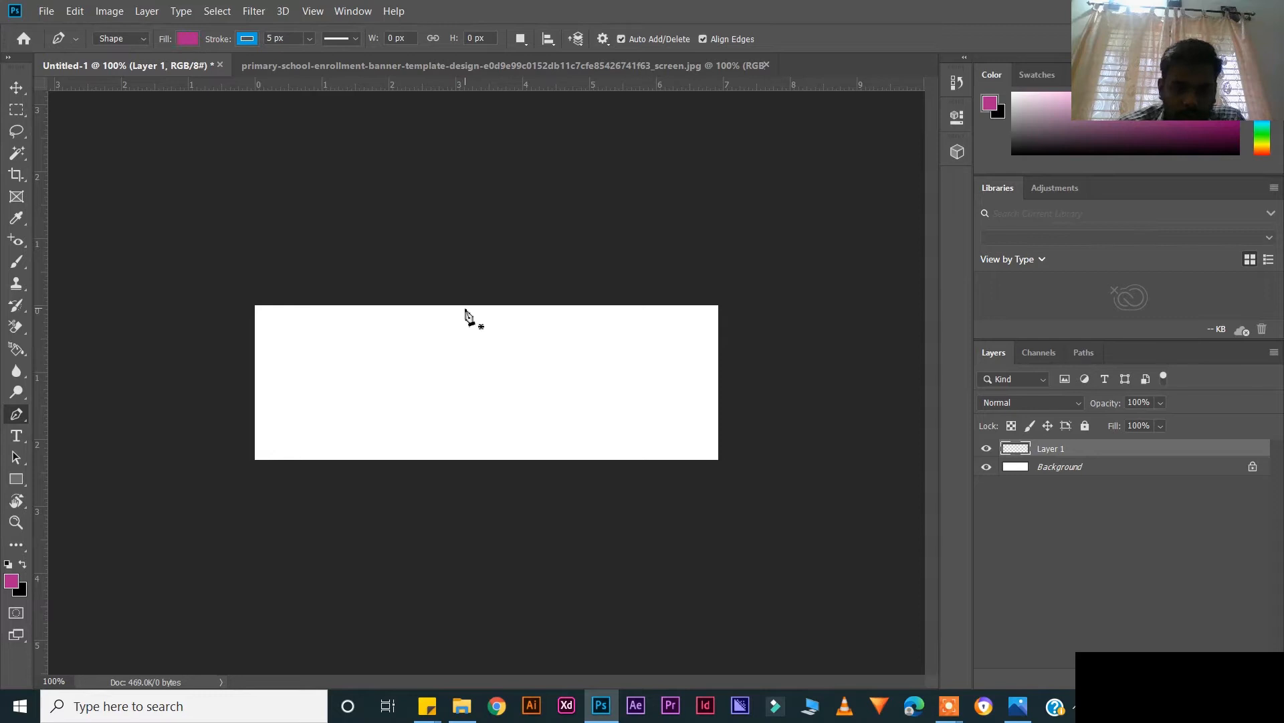
left_click(504, 306)
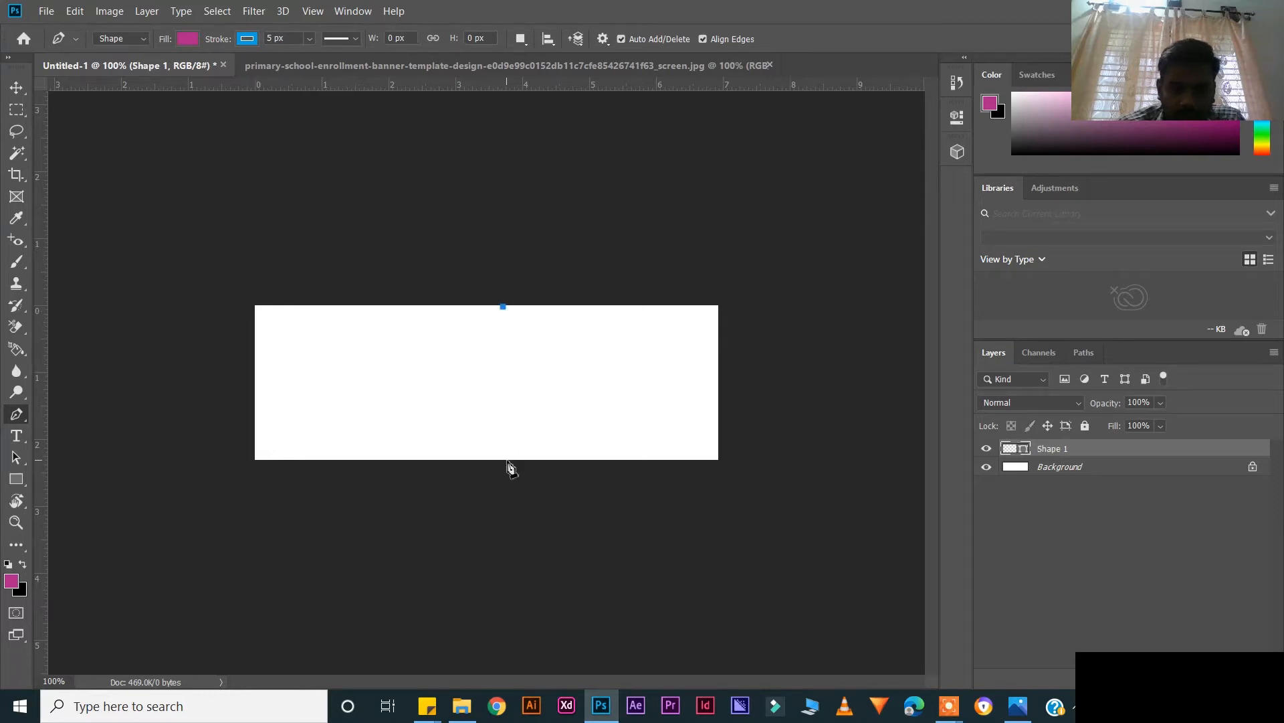
left_click_drag(507, 459, 657, 536)
left_click(507, 460)
left_click(257, 460)
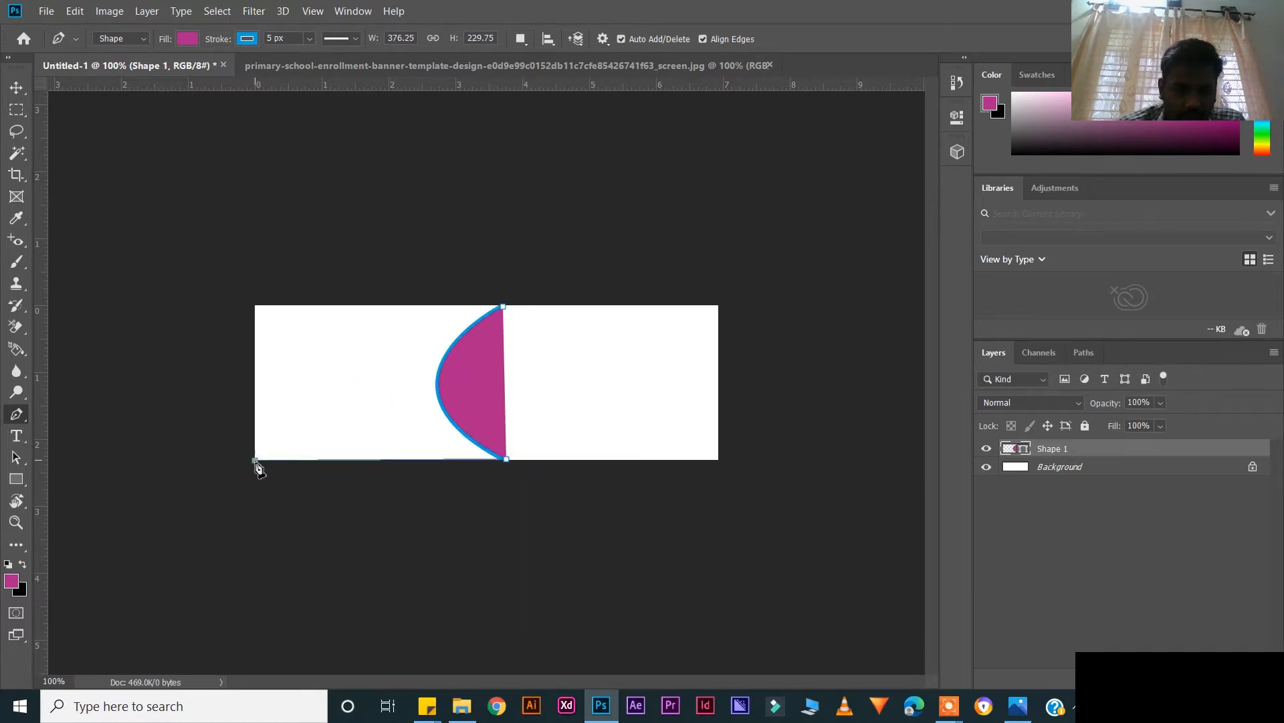
left_click(255, 306)
left_click(503, 306)
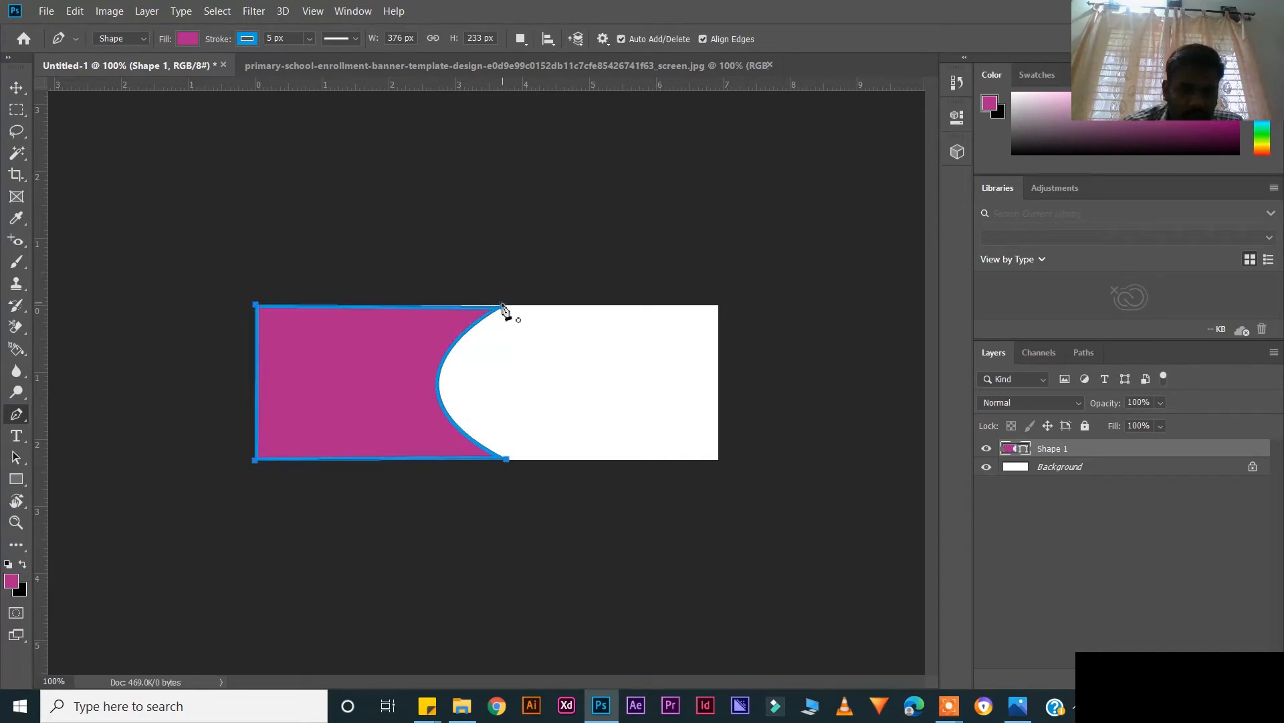
key("v")
key("Delete")
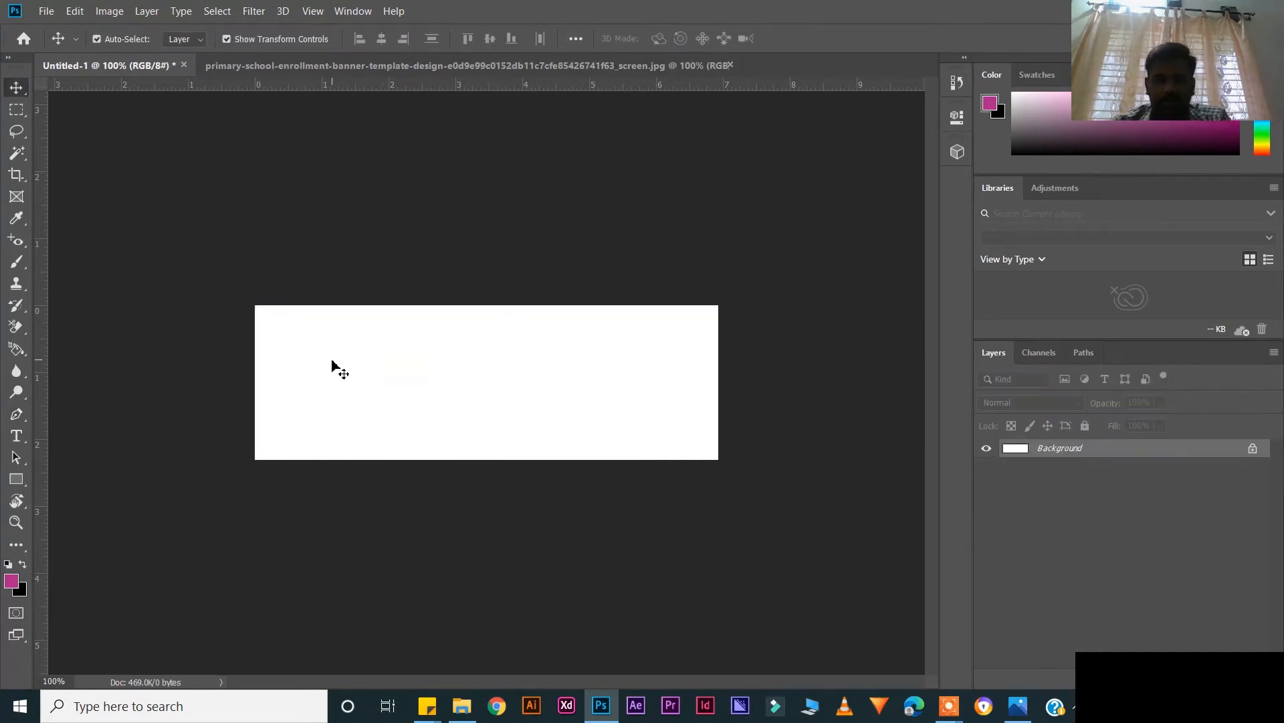
Step: Set the Pen tool's shape stroke width to 0 px and duplicate the Background as a new layer
key("p")
left_click(229, 41)
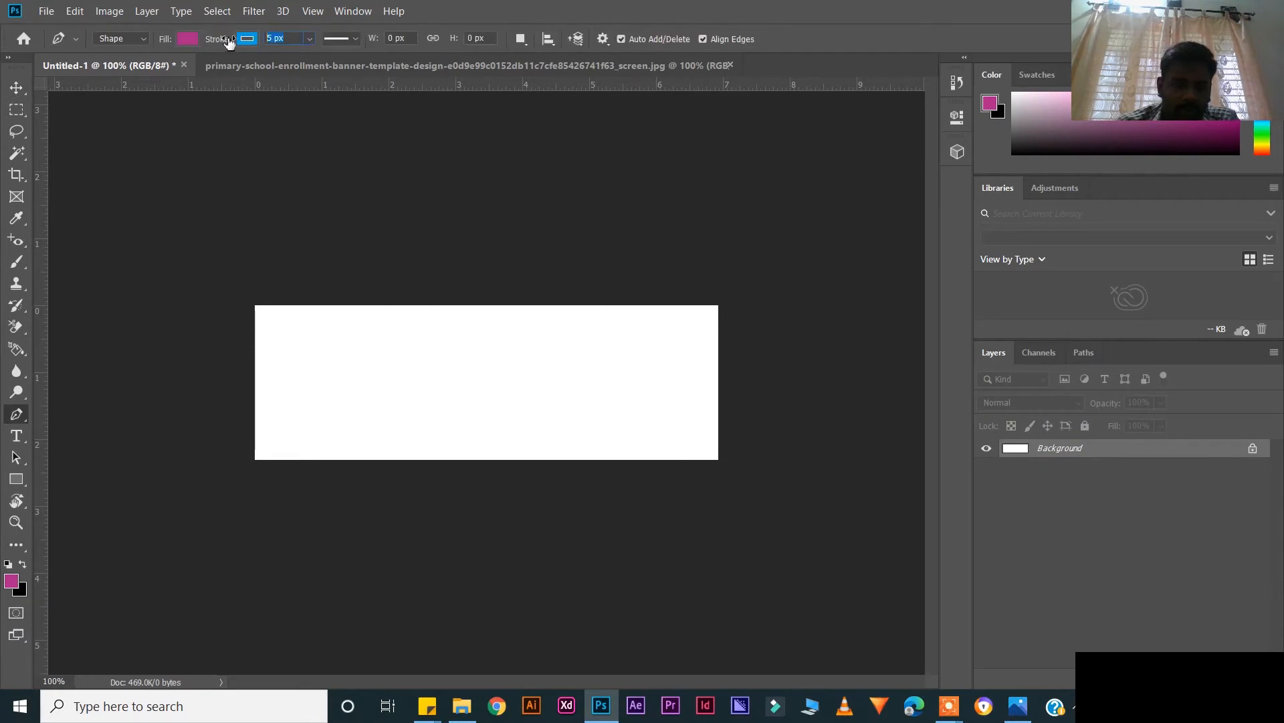
type("0")
key("Return")
key("ctrl+j")
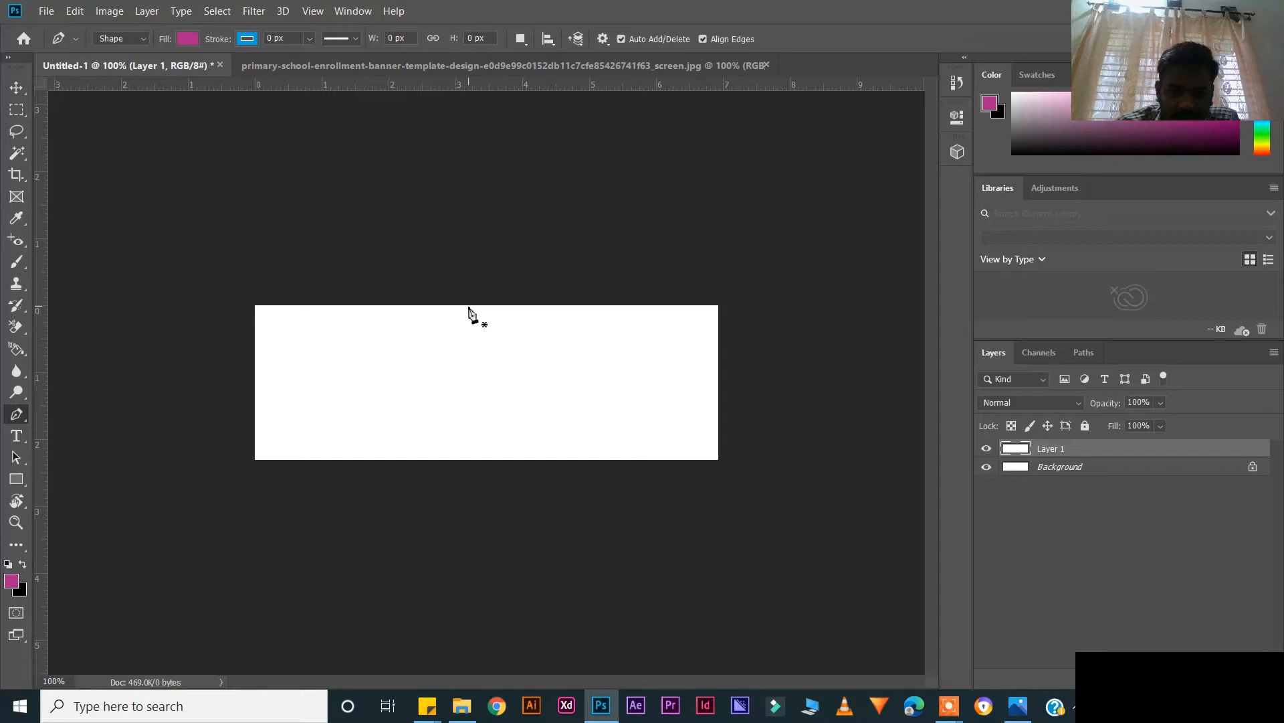
Step: Draw a closed magenta shape about 390 × 234 px over the banner's left part, with an inward-curving right edge
left_click_drag(516, 461, 650, 532)
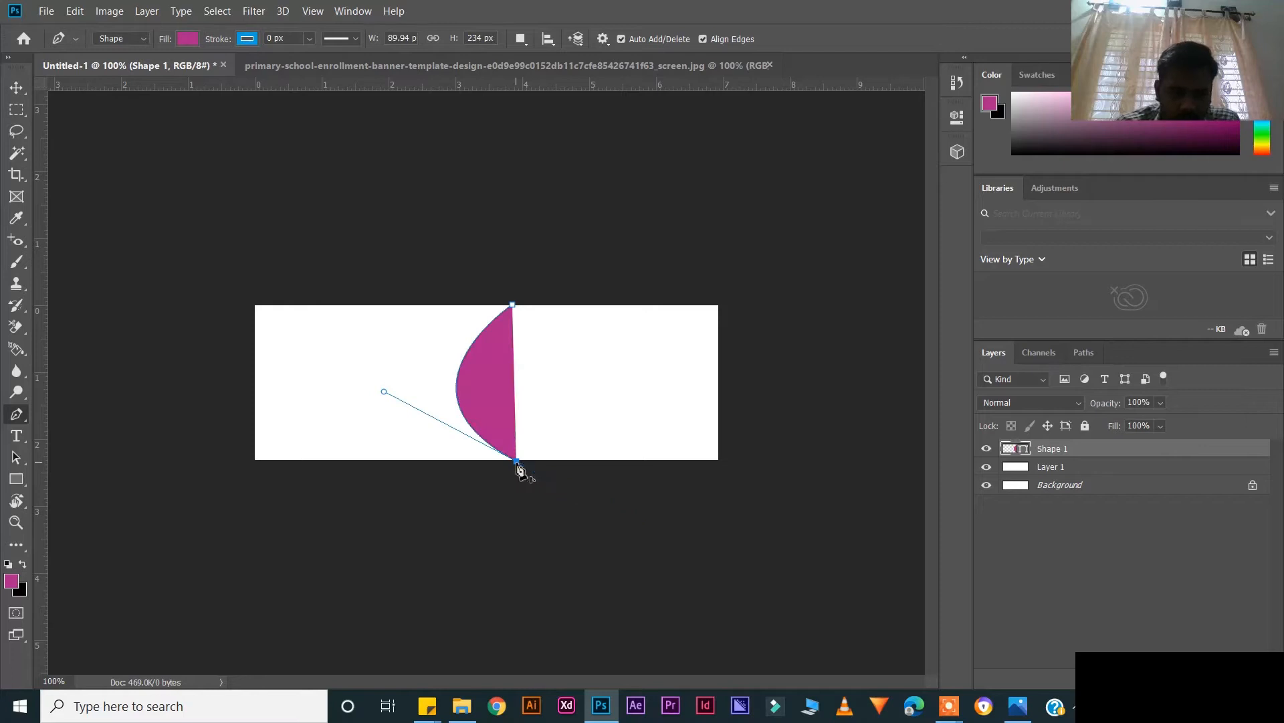
left_click(255, 460)
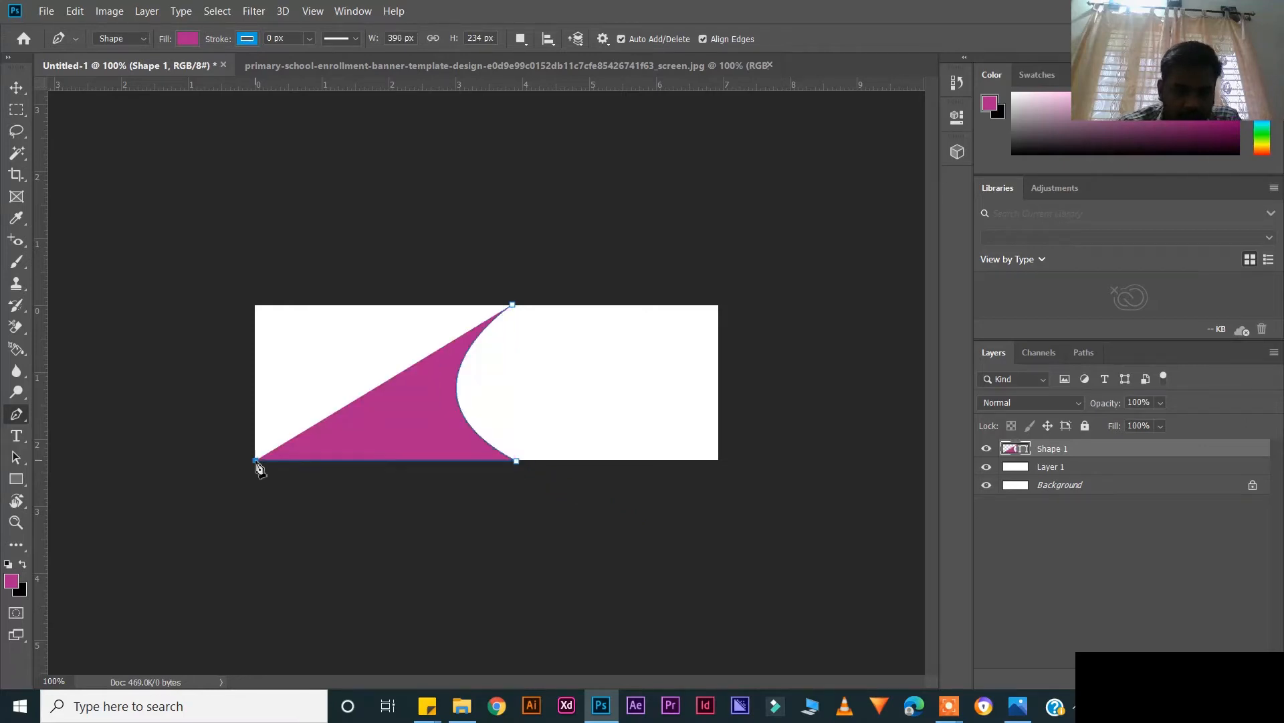
left_click(255, 304)
left_click(514, 305)
key("ctrl+Return")
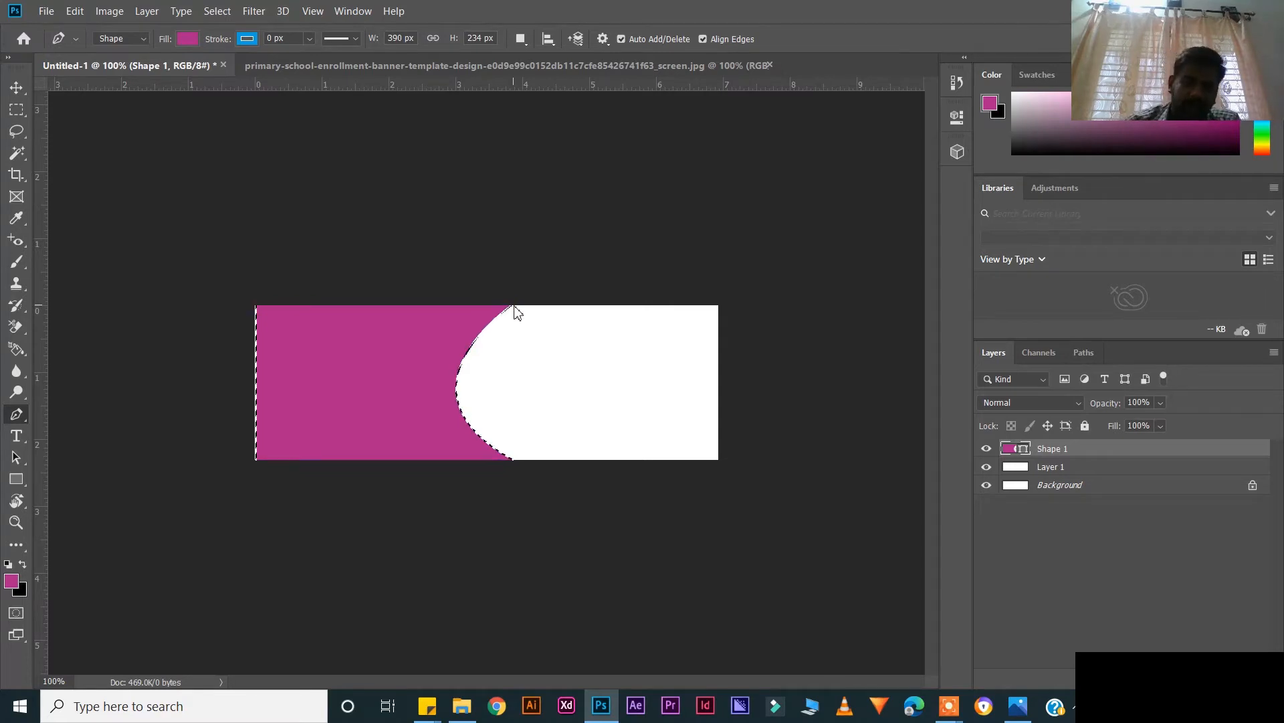
key("ctrl+d")
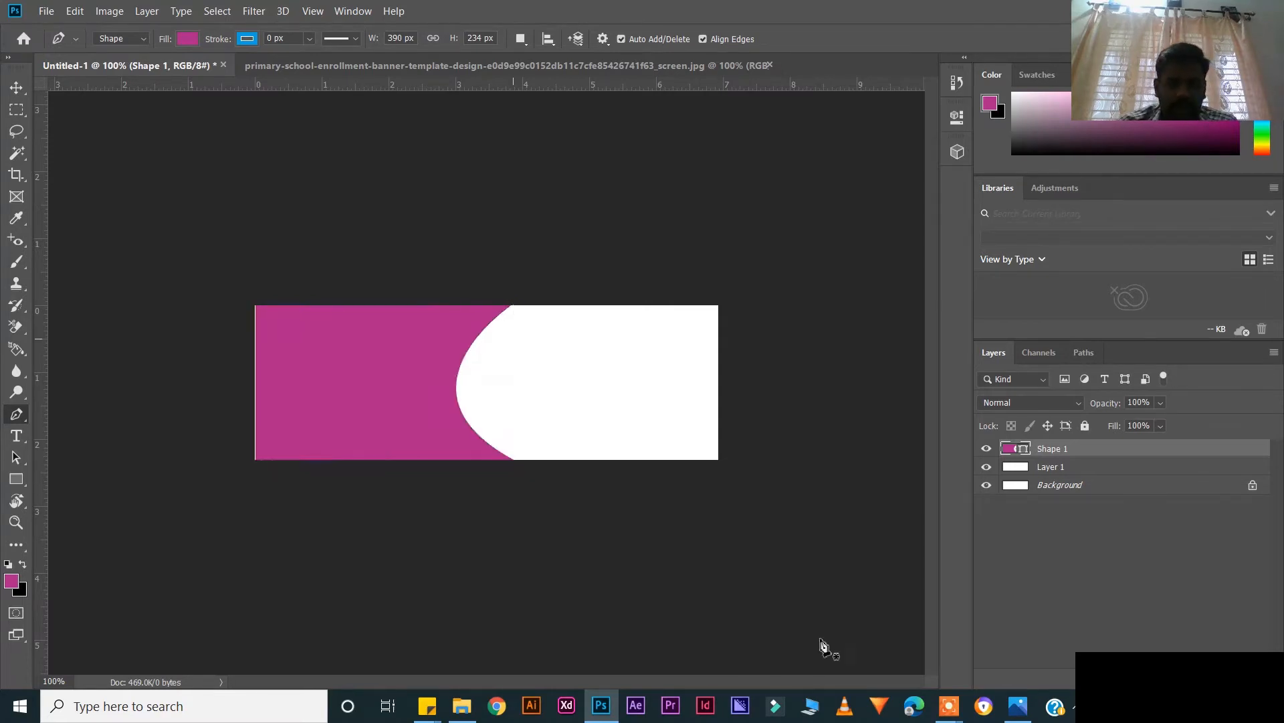
key("v")
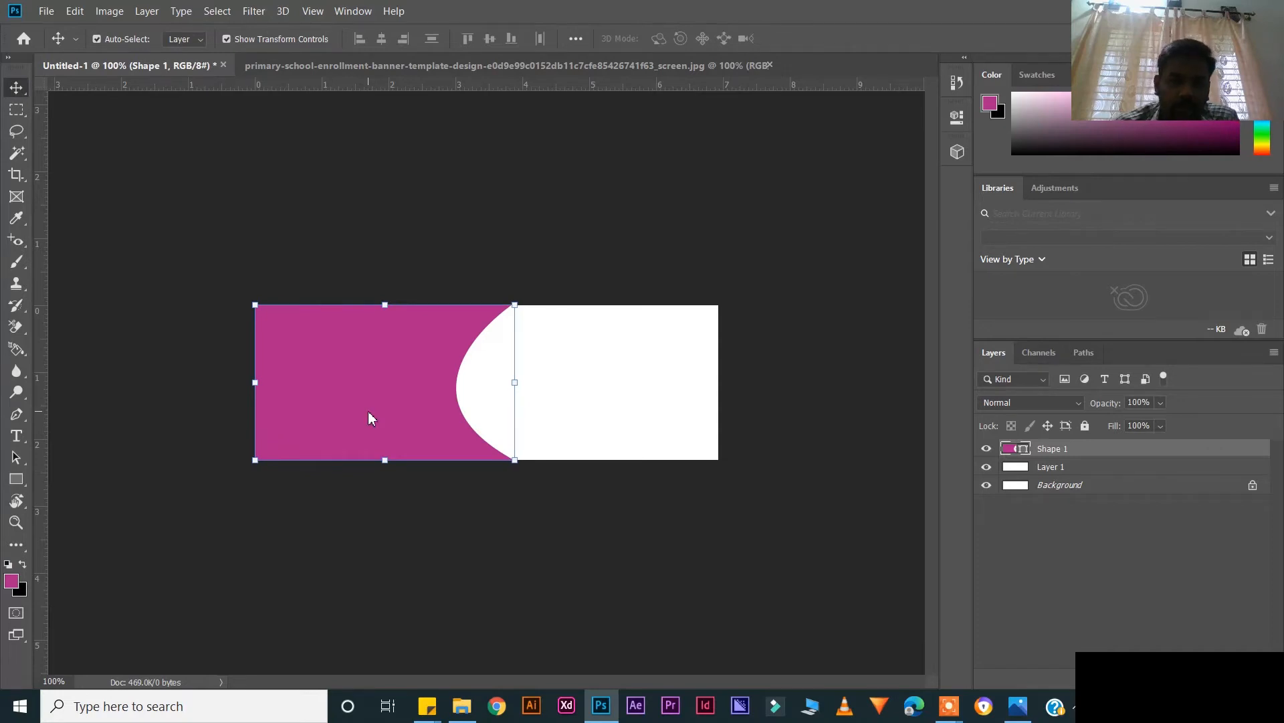
Step: Check the reference banner's curve, and place a duplicate of the magenta shape offset to the right of the original
key("ctrl+Tab")
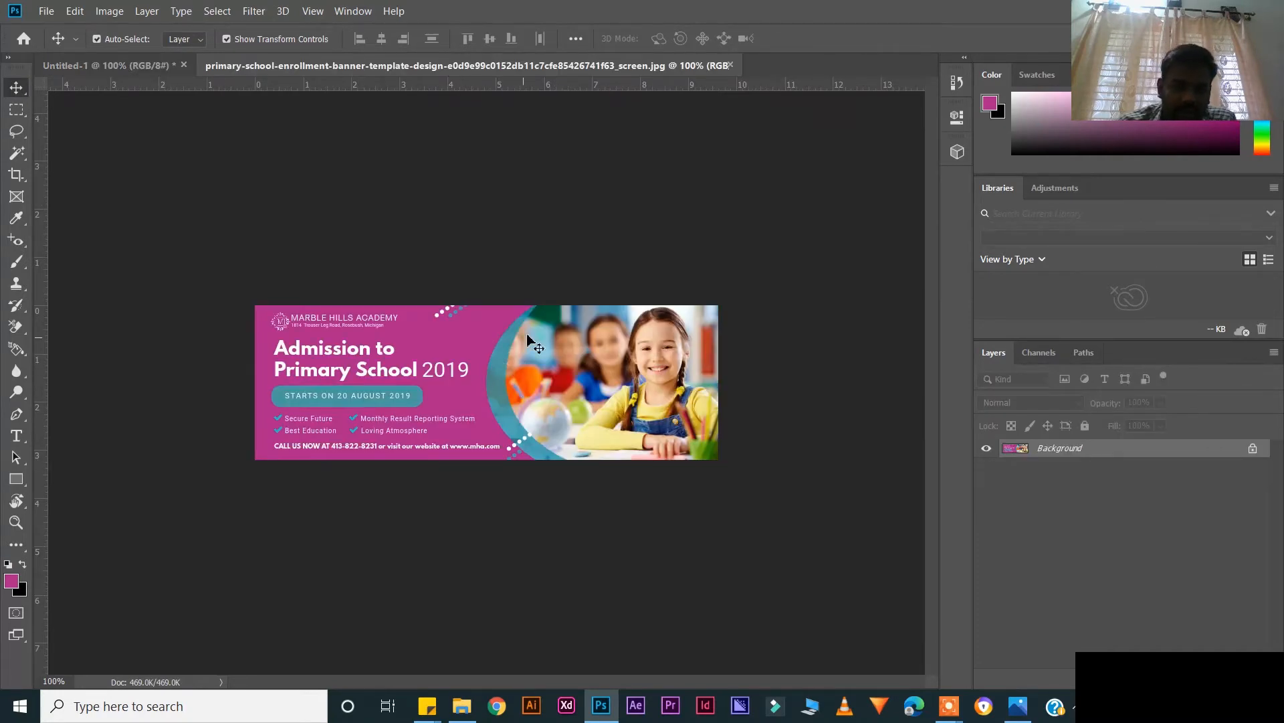
left_click(107, 65)
left_click_drag(428, 396, 482, 401)
left_click(739, 444)
left_click(482, 398)
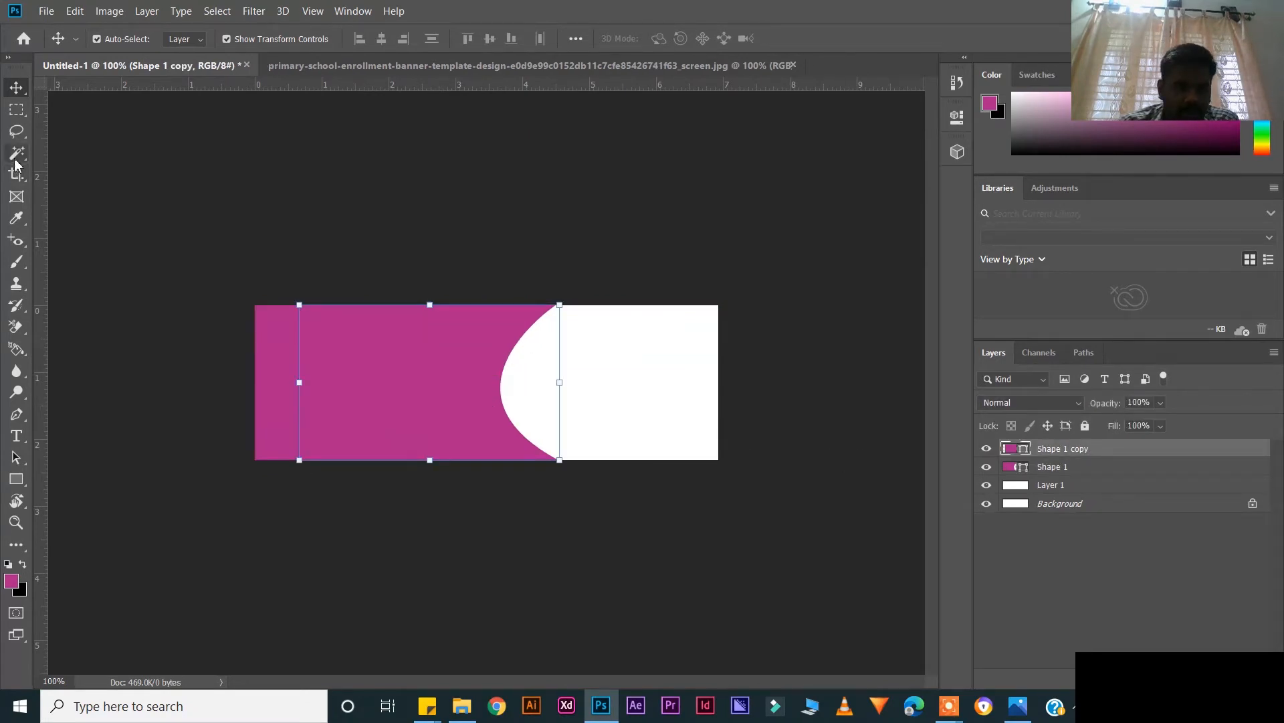
Step: Rasterize Shape 1 and Shape 1 copy, and select the copy's magenta area with the Magic Wand
left_click(16, 159)
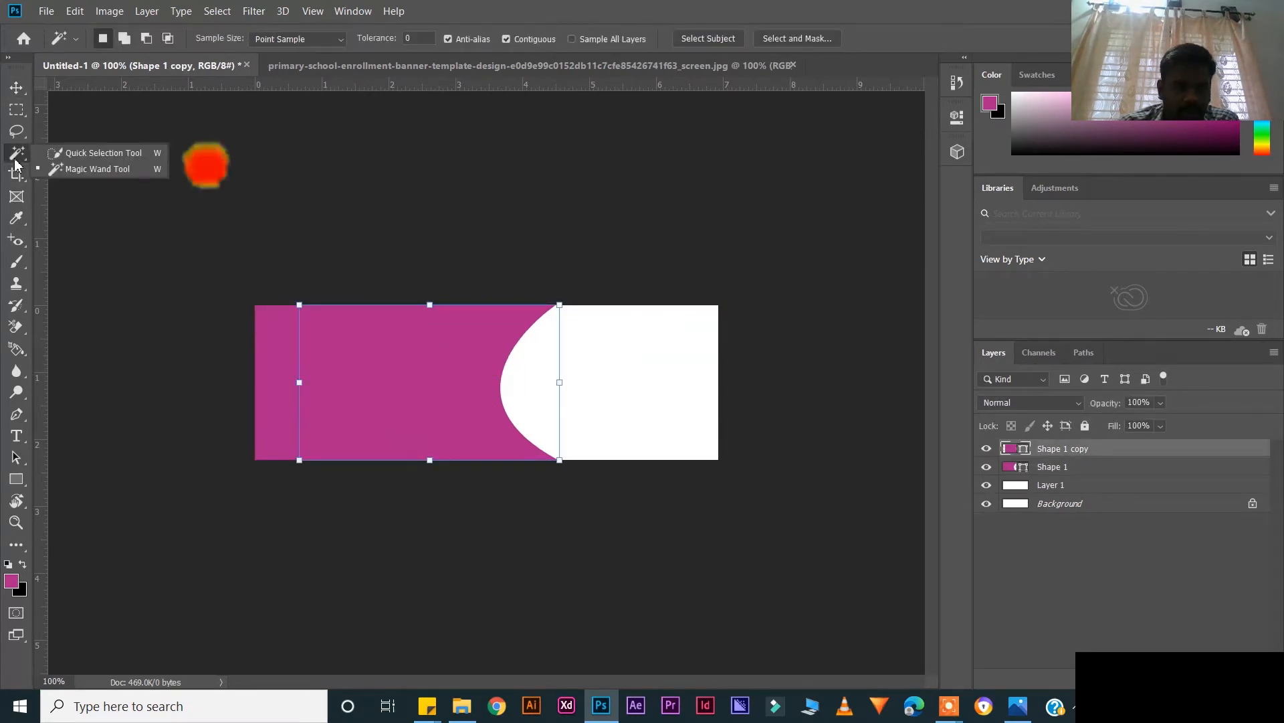
left_click(111, 170)
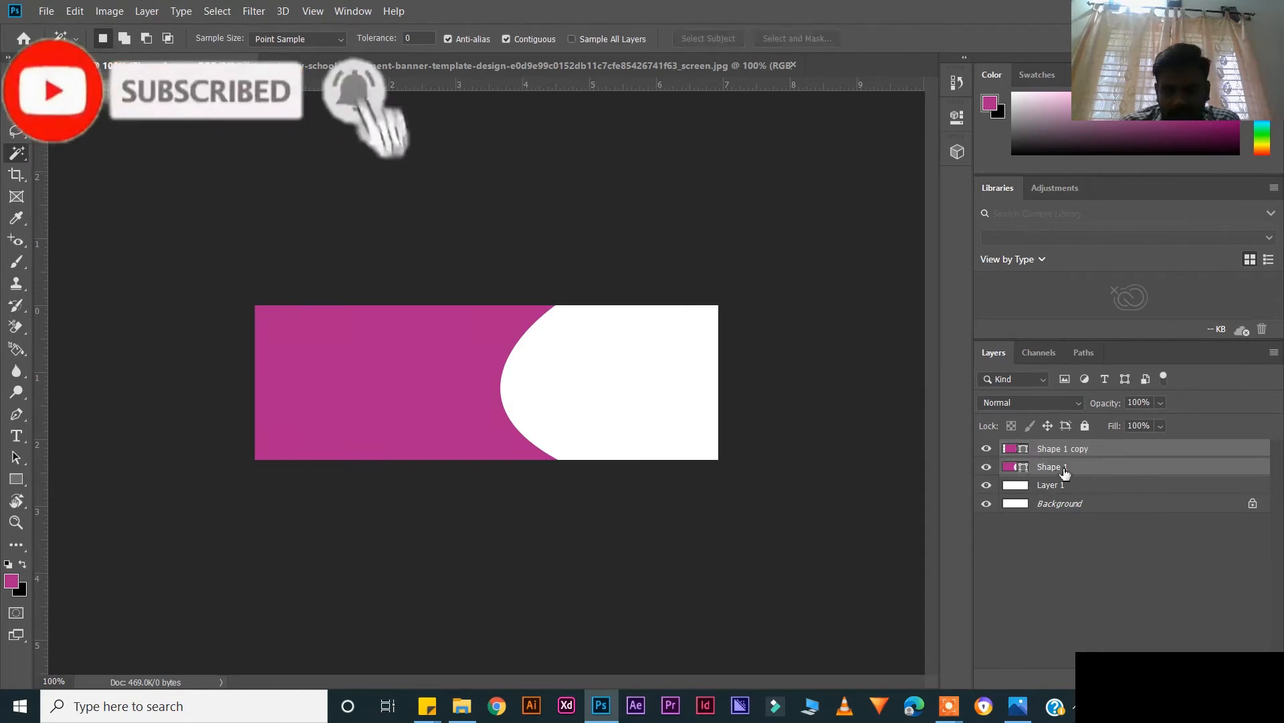
left_click(1064, 467, "shift")
right_click(1064, 467)
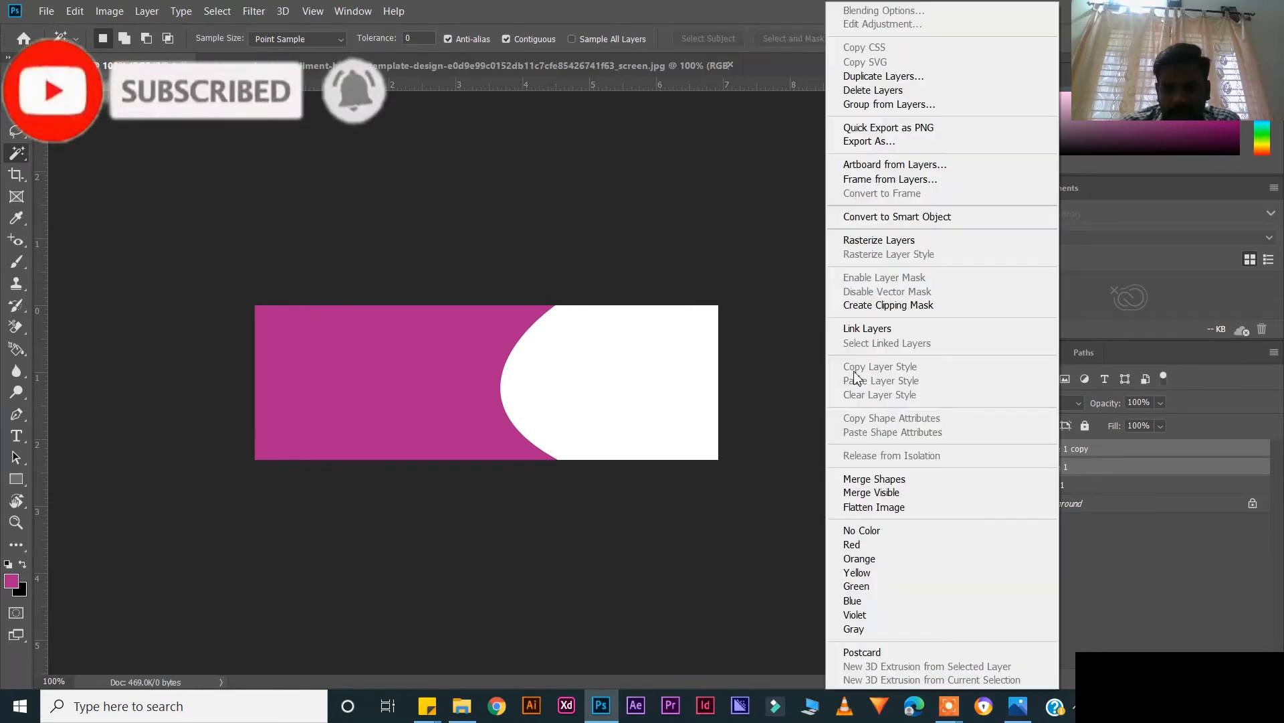
left_click(871, 242)
left_click(1070, 448)
left_click(468, 355)
Step: Sample the teal of the reference banner's curved band and fill the selected area of Shape 1 copy with it
left_click(498, 66)
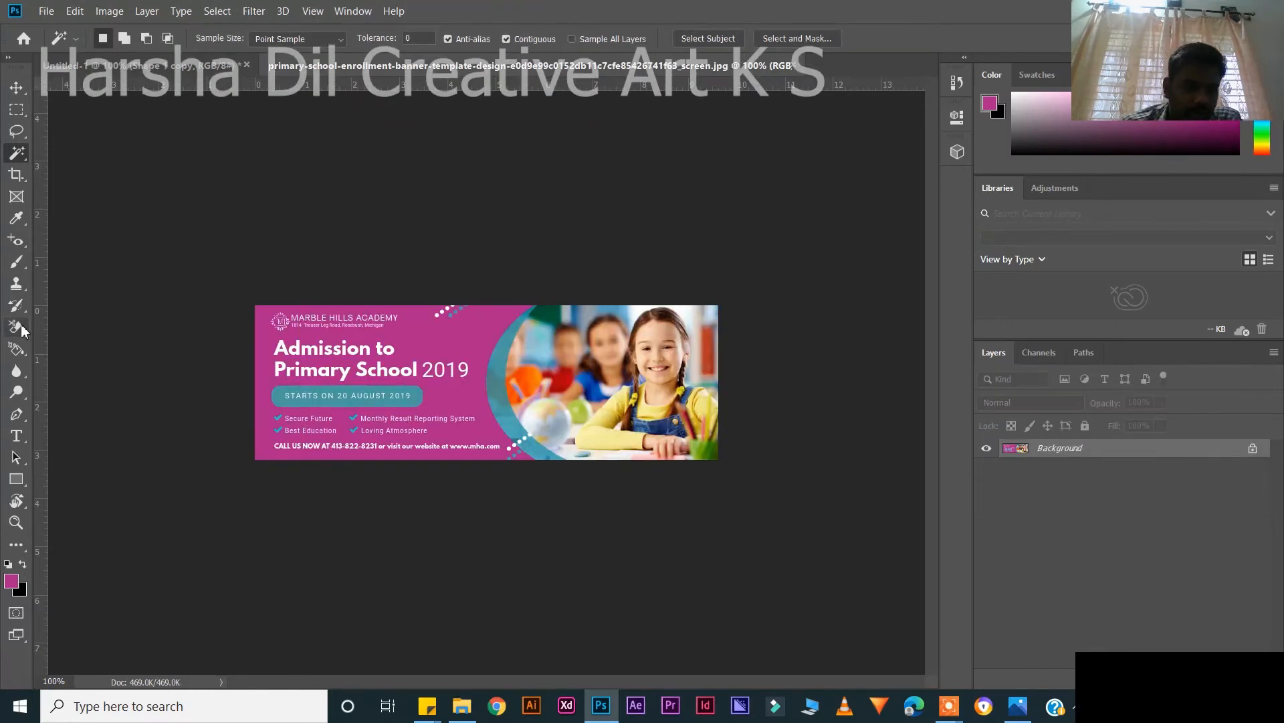
left_click(17, 219)
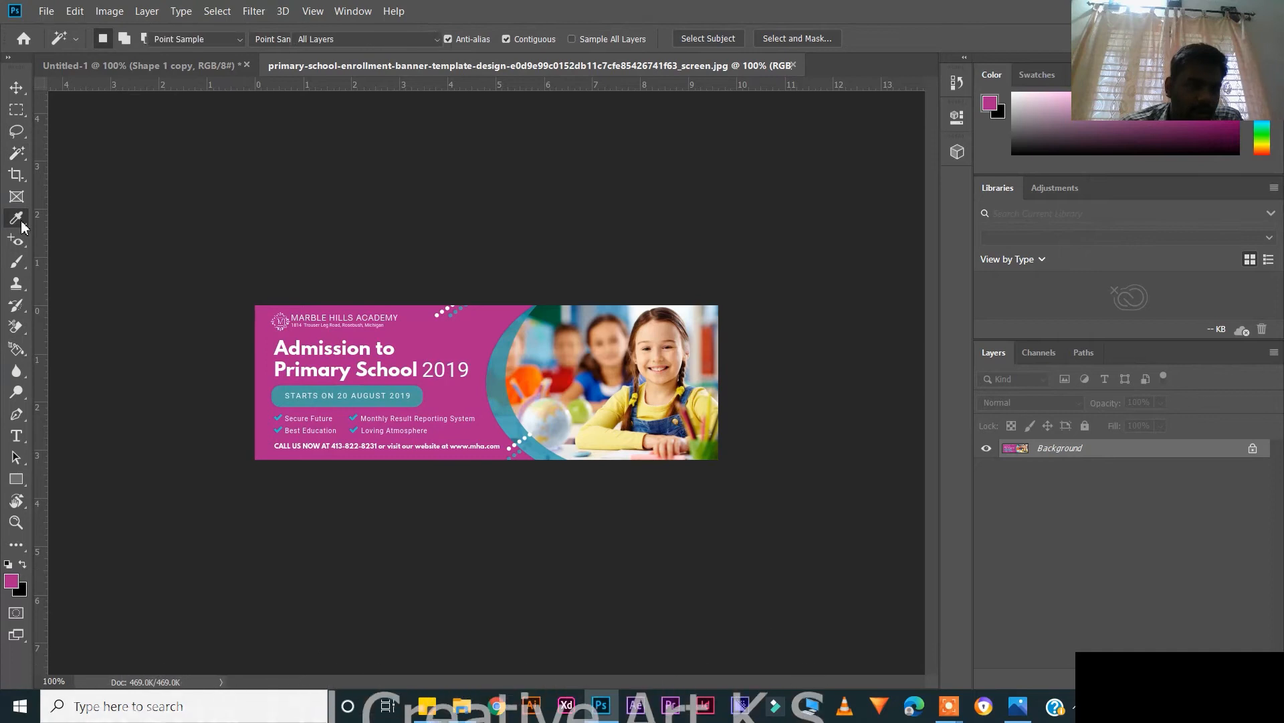
left_click(511, 414)
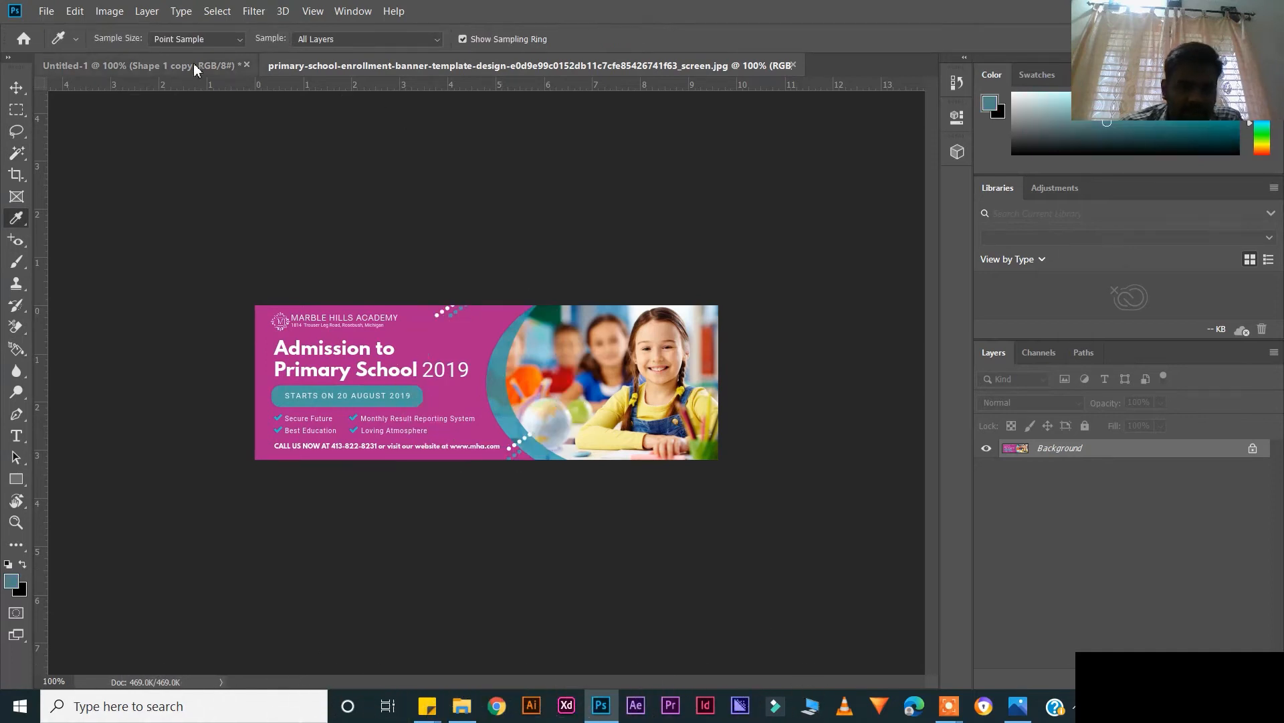
left_click(217, 65)
left_click(23, 564)
key("ctrl+BackSpace")
key("ctrl+d")
key("v")
Step: Move Shape 1 copy below Shape 1 in the layer order and nudge it left to leave a narrower teal crescent
left_click_drag(1071, 449, 1078, 475)
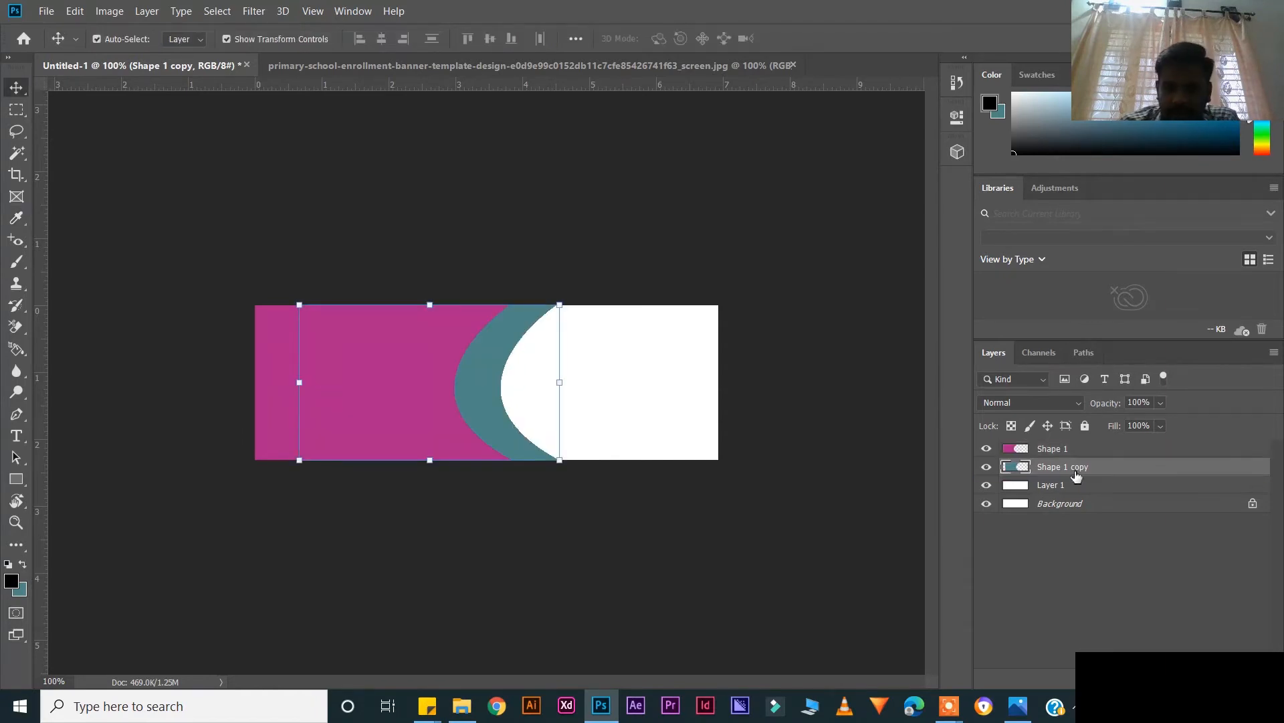
key("Left")
key("Left")
key("Left")
key("Left")
key("Left")
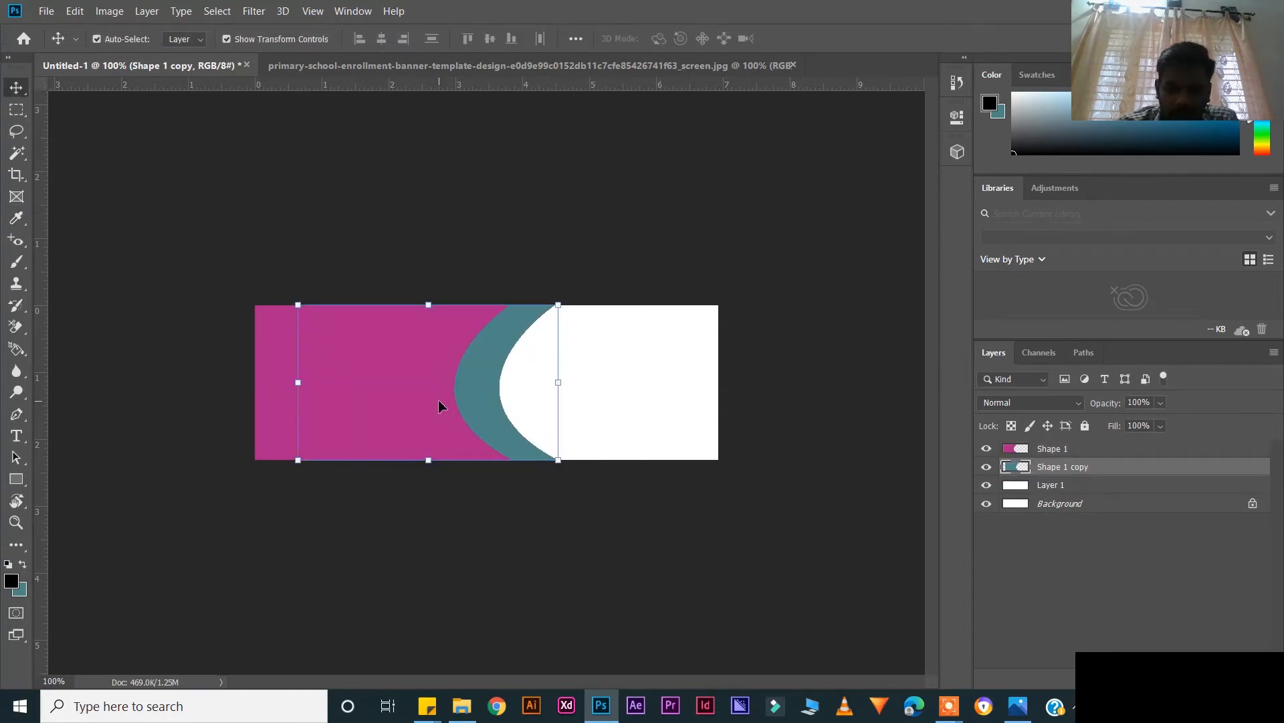
key("Left")
key("Left")
key("Left")
key("Left")
key("Left")
key("shift+Left")
key("shift+Left")
key("shift+Left")
key("Right")
key("Right")
key("Right")
key("Right")
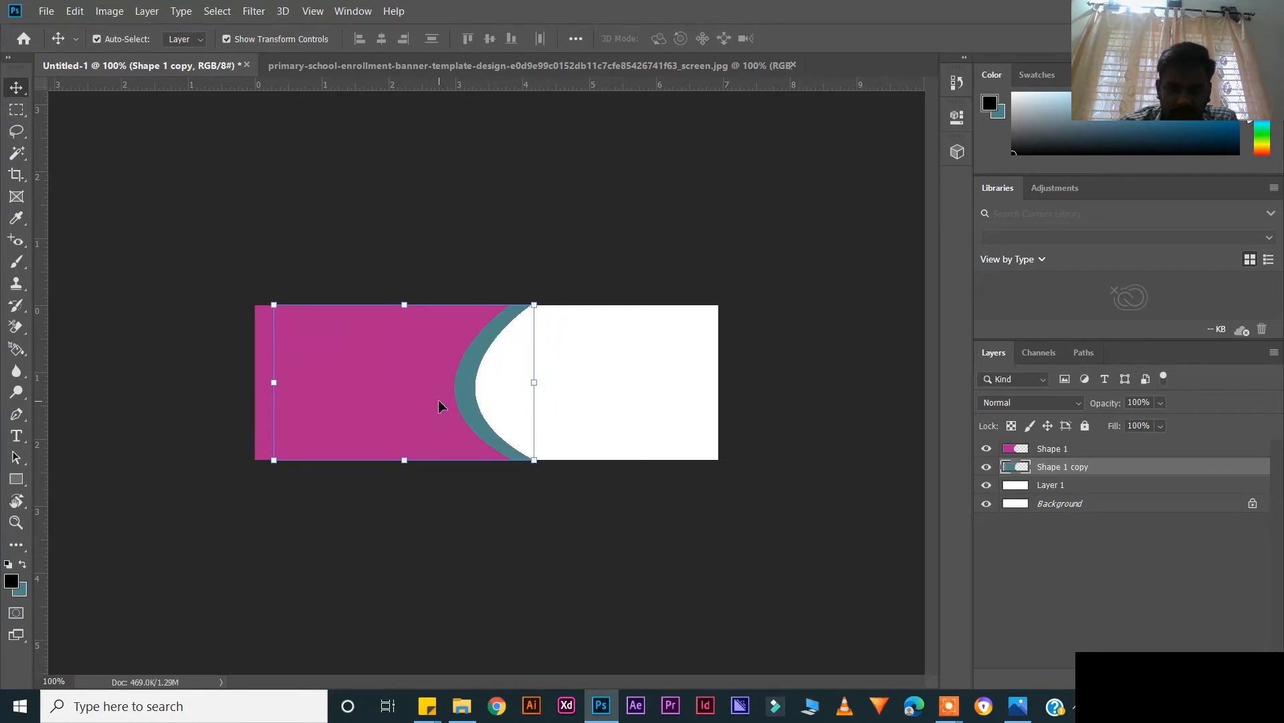
Step: Compare with the reference banner, and select the v3imagesbin photo of two girls in the BG folder on drive D
key("ctrl+Tab")
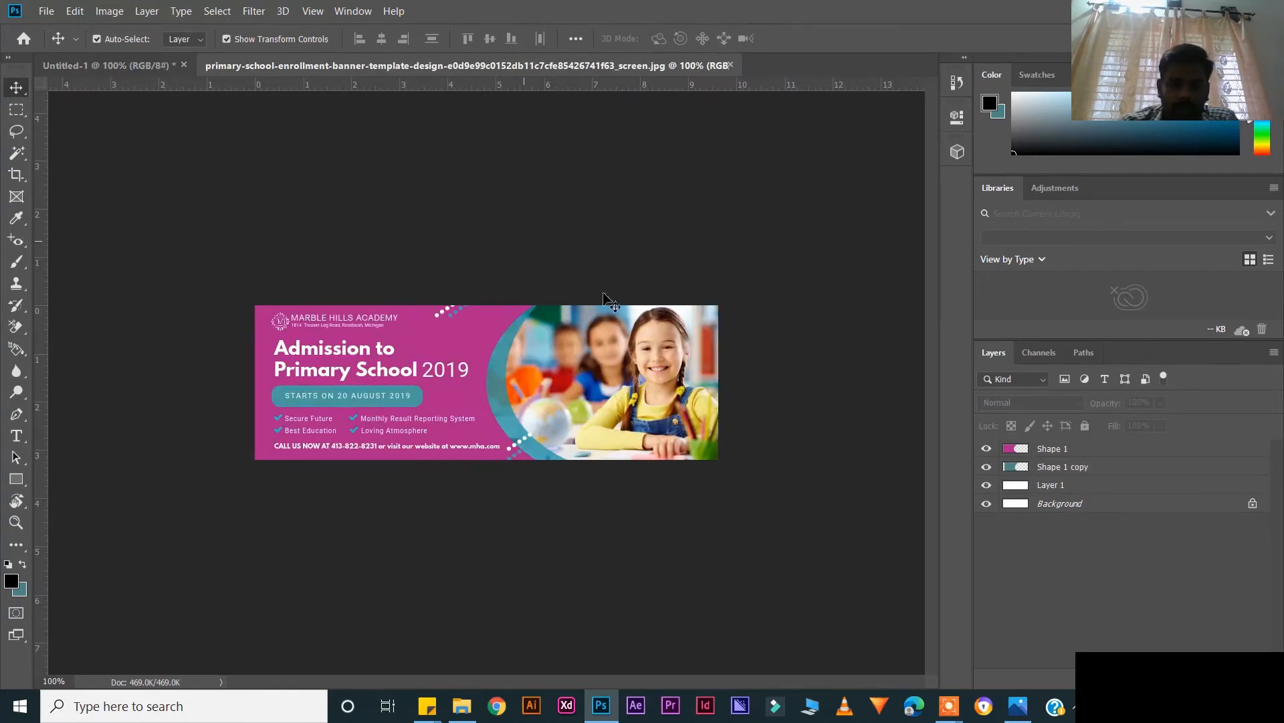
left_click(153, 67)
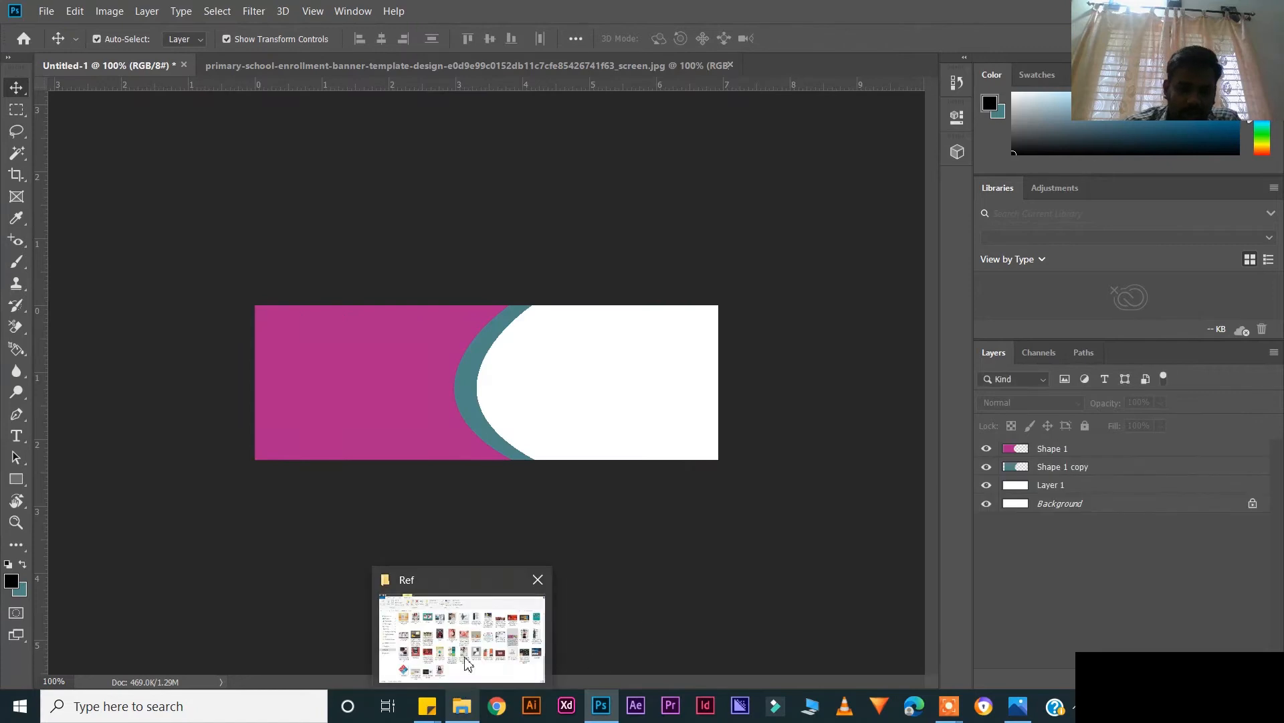
left_click(462, 705)
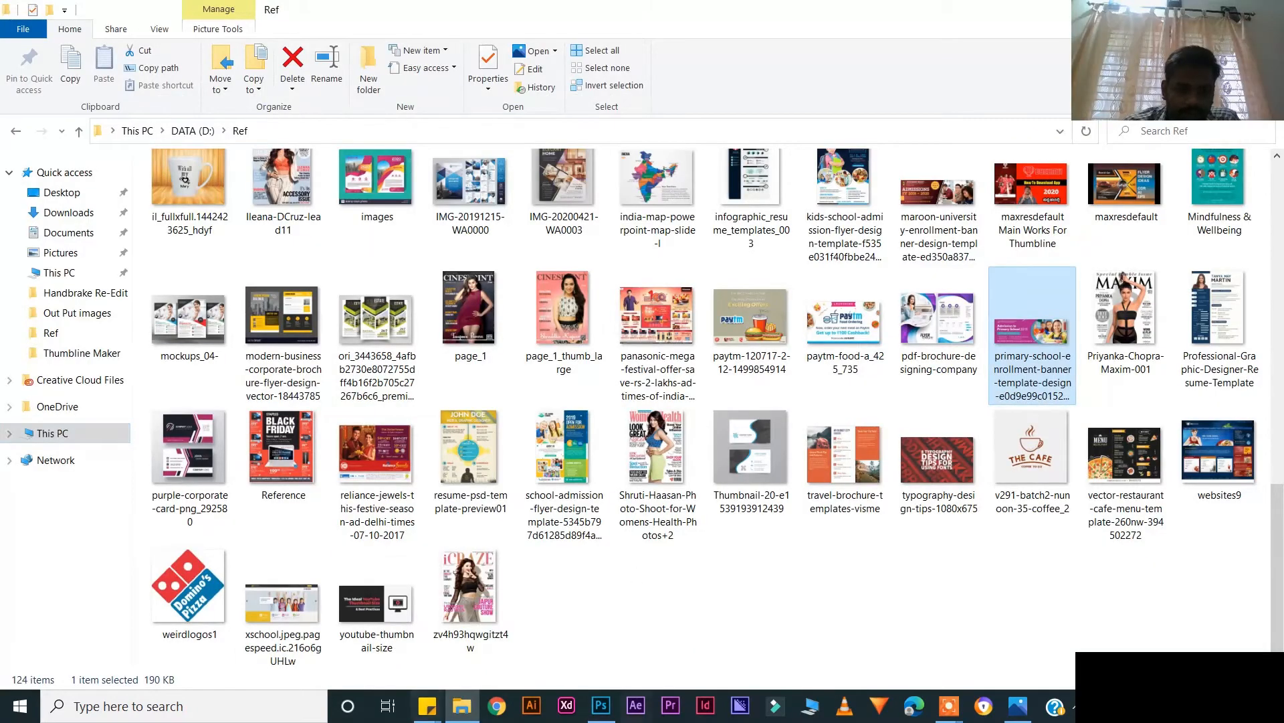
key("super+e")
double_click(982, 29)
double_click(418, 311)
double_click(318, 223)
left_click(1070, 527)
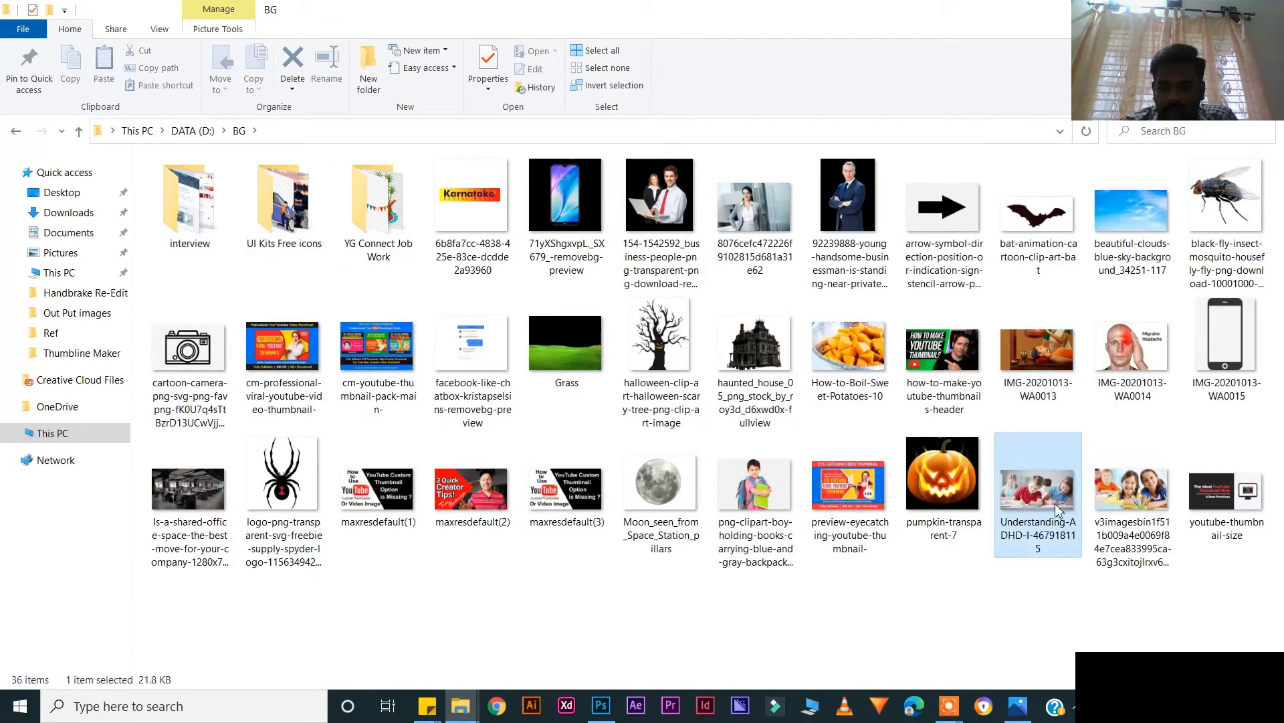
left_click(1137, 488)
Step: Add the photo of the two girls to the banner's right side and move its layer below Shape 1 copy
left_click(601, 706)
left_click_drag(549, 371, 640, 371)
left_click_drag(1122, 455, 1112, 498)
right_click(1087, 484)
left_click(937, 281)
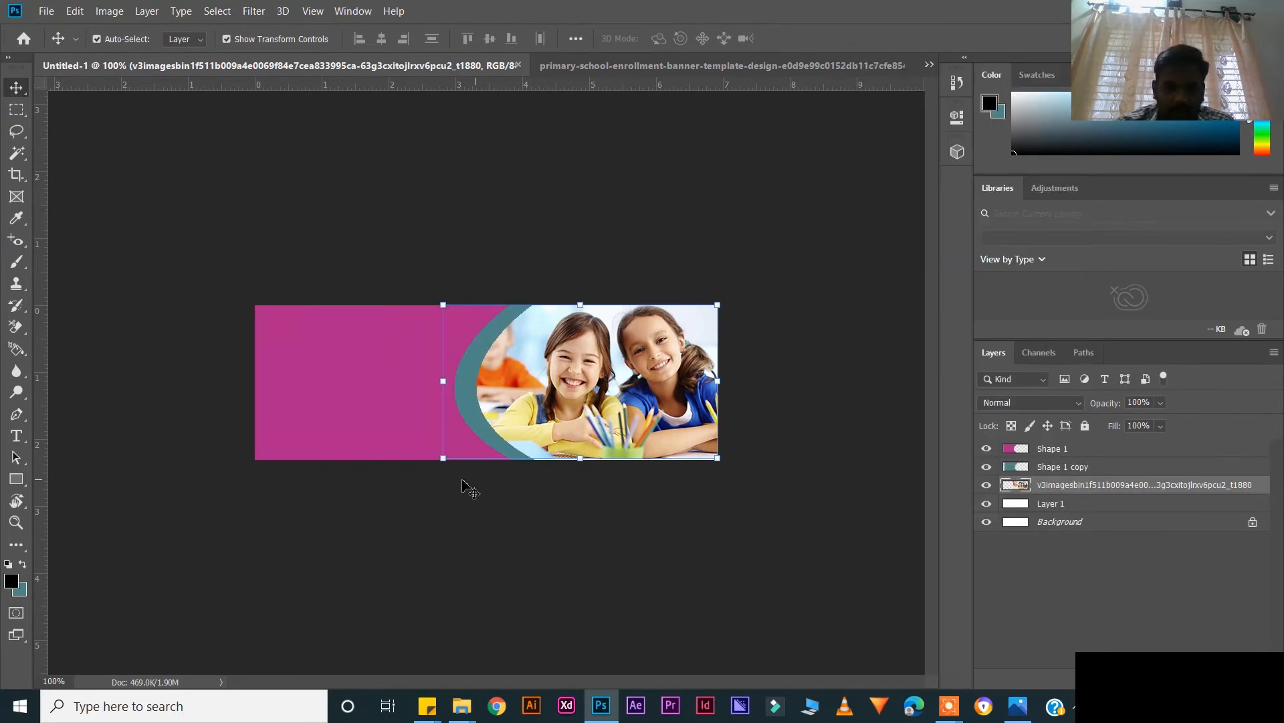
Step: Enlarge the photo slightly from its left corners and apply the transformation
left_click(444, 460)
left_click_drag(443, 304, 435, 300)
left_click_drag(436, 460, 430, 462)
key("Return")
left_click(364, 254)
left_click(320, 66)
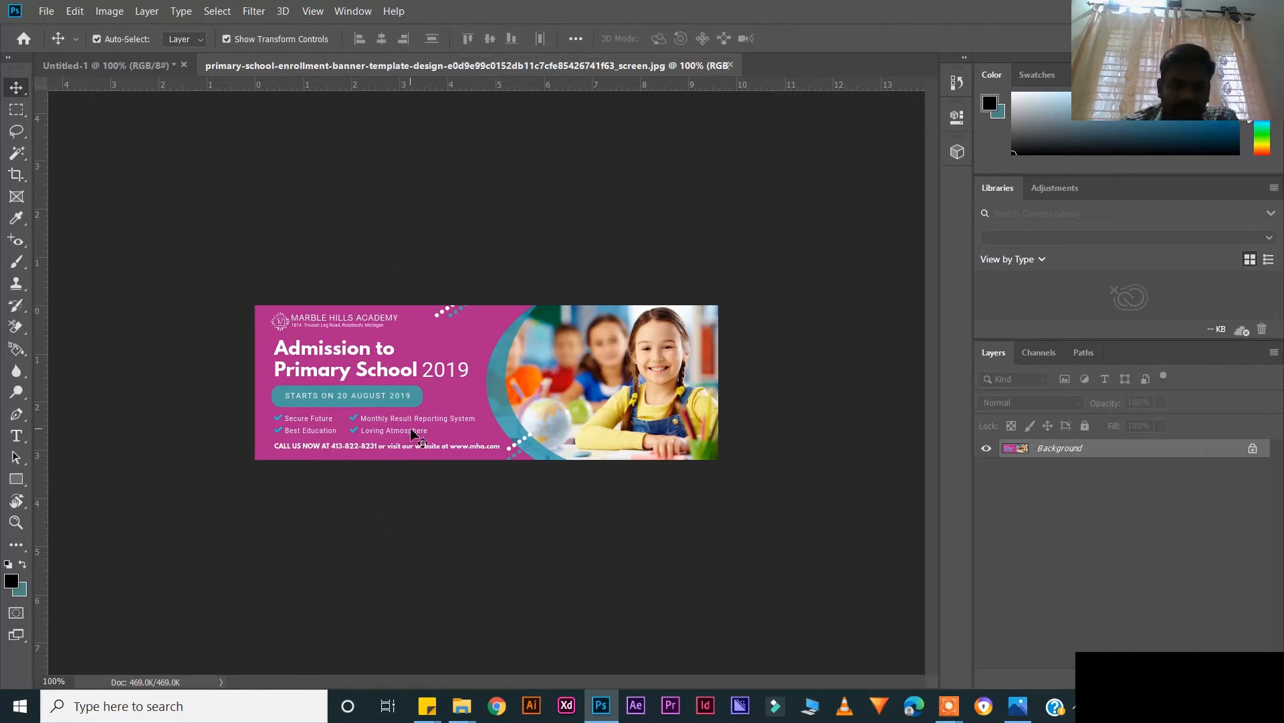
left_click(259, 701)
type("notepad")
key("Return")
type("MARBLE HILLS ACADEMY")
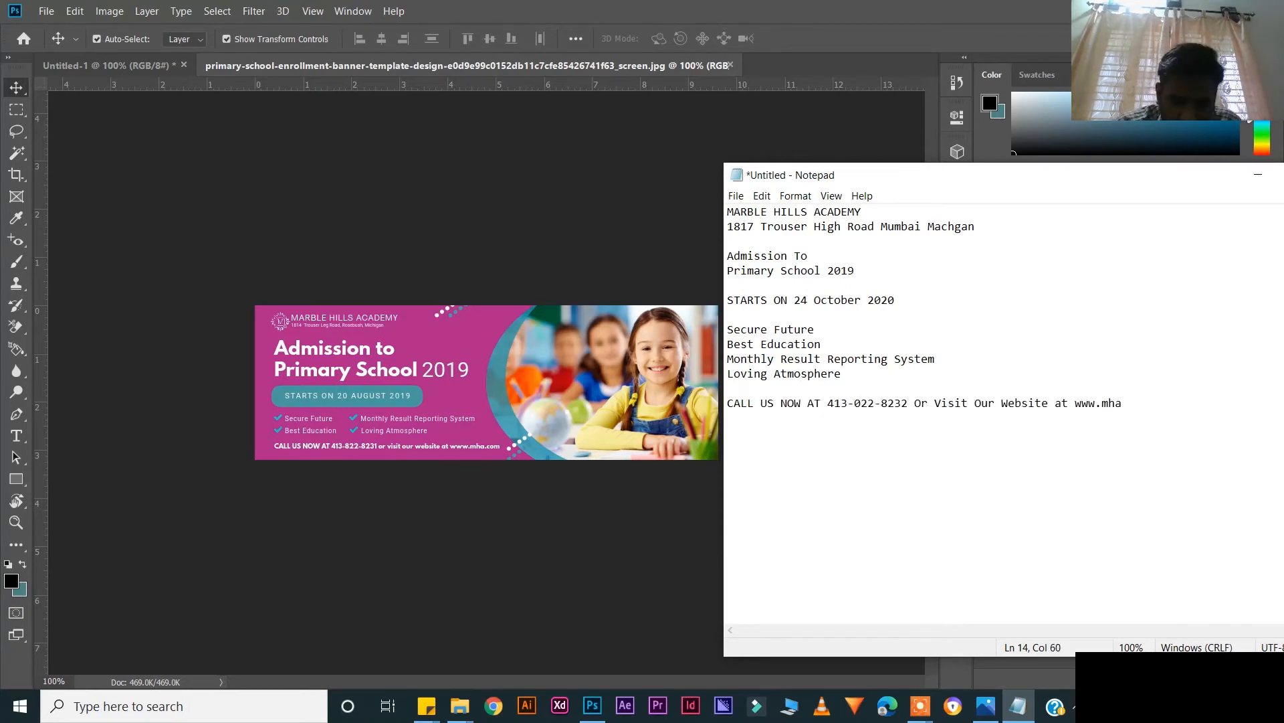
type(".com")
Step: Return to Untitled-1 in Photoshop and make a small circular selection with the Elliptical Marquee near the banner's upper left
left_click(677, 313)
left_click(137, 66)
right_click(16, 110)
left_click(81, 126)
left_click(247, 67)
left_click(143, 67)
left_click_drag(387, 321, 397, 331)
Step: Set the background color to white, fill the circular selection on a new layer and deselect it
left_click(21, 590)
left_click(1095, 210)
key("ctrl+alt+shift+n")
key("ctrl+BackSpace")
key("ctrl+d")
key("v")
Step: Scale down the white circle with Free Transform, then compare it with the dots in the reference banner
key("ctrl+plus")
key("ctrl+t")
left_click_drag(308, 278, 236, 267)
mouse_move(267, 252)
left_mouse_down()
mouse_move(258, 236)
mouse_move(211, 283)
mouse_move(264, 245)
left_mouse_up()
key("Return")
left_click(254, 67)
left_click(109, 68)
left_click(416, 167)
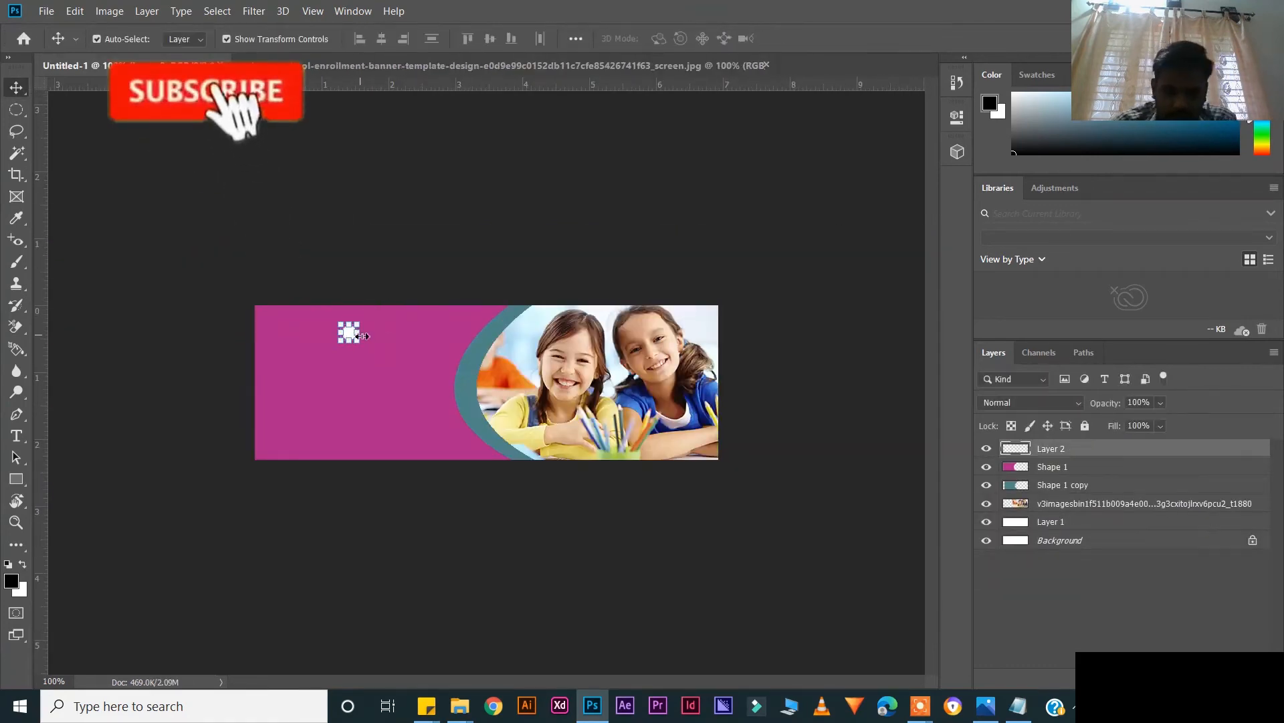
Step: Shrink the white circle further and duplicate it twice into a diagonal row of three dots at the banner's upper edge
key("ctrl+plus")
key("ctrl+t")
left_click_drag(210, 273, 247, 232)
key("Return")
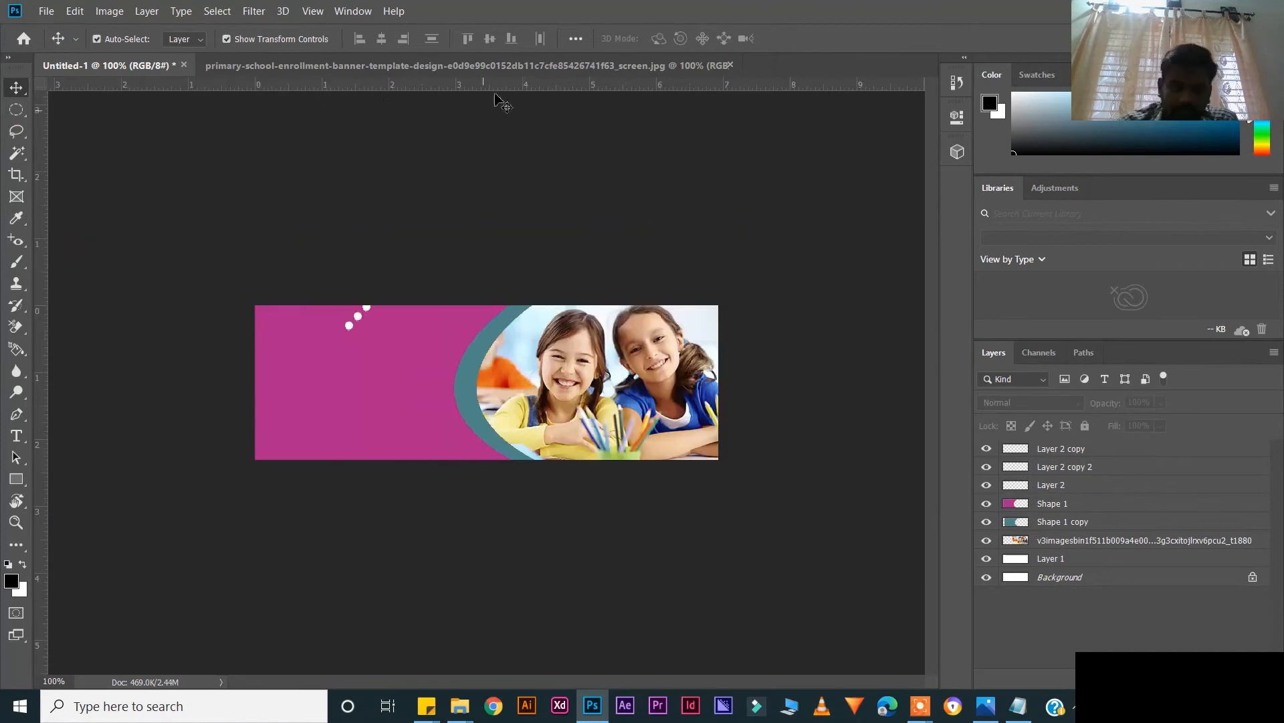
Step: Select the three white dots and place a duplicate of the row diagonally below and to the right
key("ctrl+plus")
left_click(229, 252, "shift")
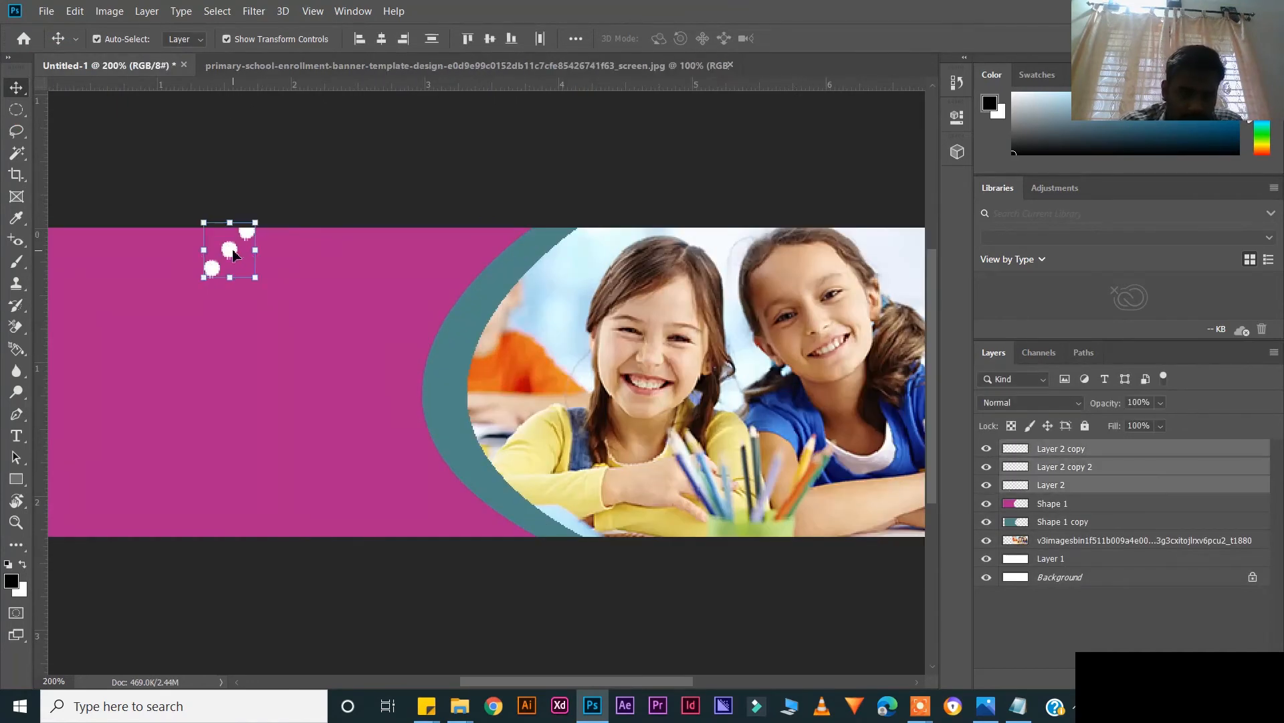
left_click_drag(233, 255, 248, 267)
Step: Recolor the lower and middle dots of the duplicated row blue
key("ctrl+BackSpace")
key("ctrl+d")
key("v")
left_click(17, 153)
left_click(247, 266)
left_click(21, 591)
left_click(928, 251)
left_click(1107, 206)
left_click(265, 248)
key("w")
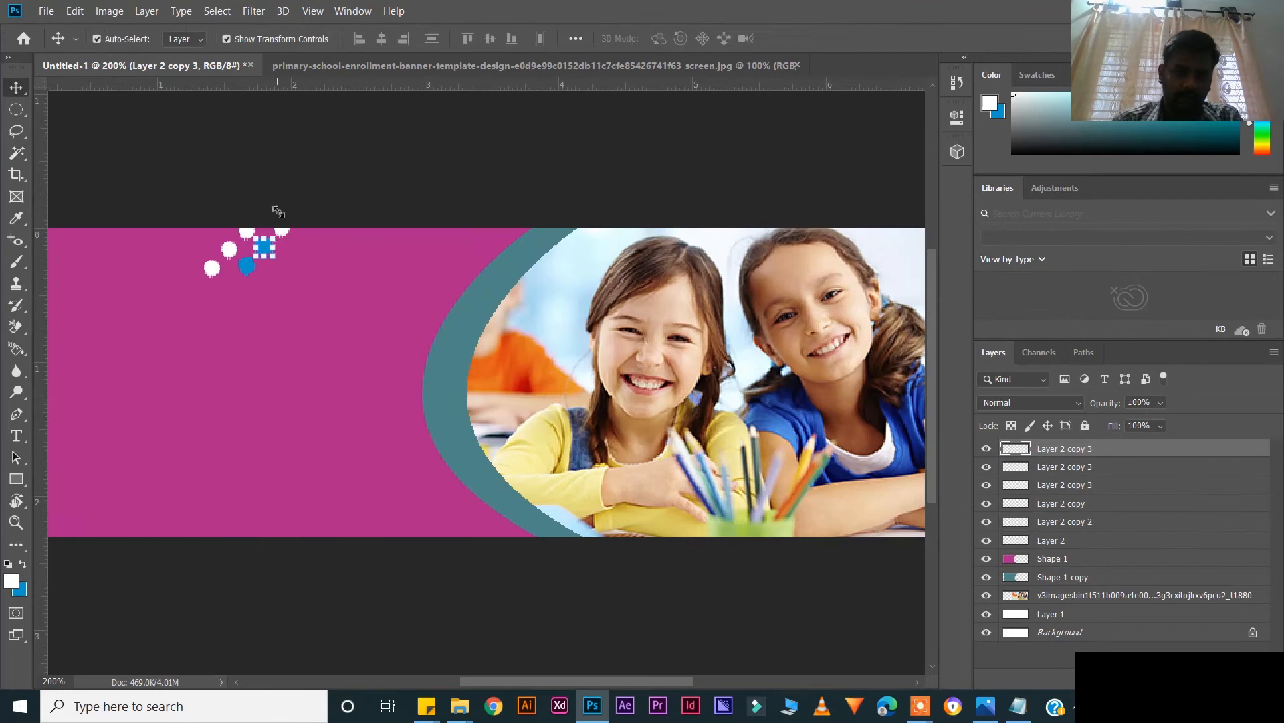
Step: Fill the uppermost dot of the duplicated row, at the banner's upper edge, with the same blue and deselect it
left_click(281, 231)
left_click(22, 159)
key("ctrl+d")
key("v")
left_click(431, 180)
key("ctrl+minus")
key("ctrl+plus")
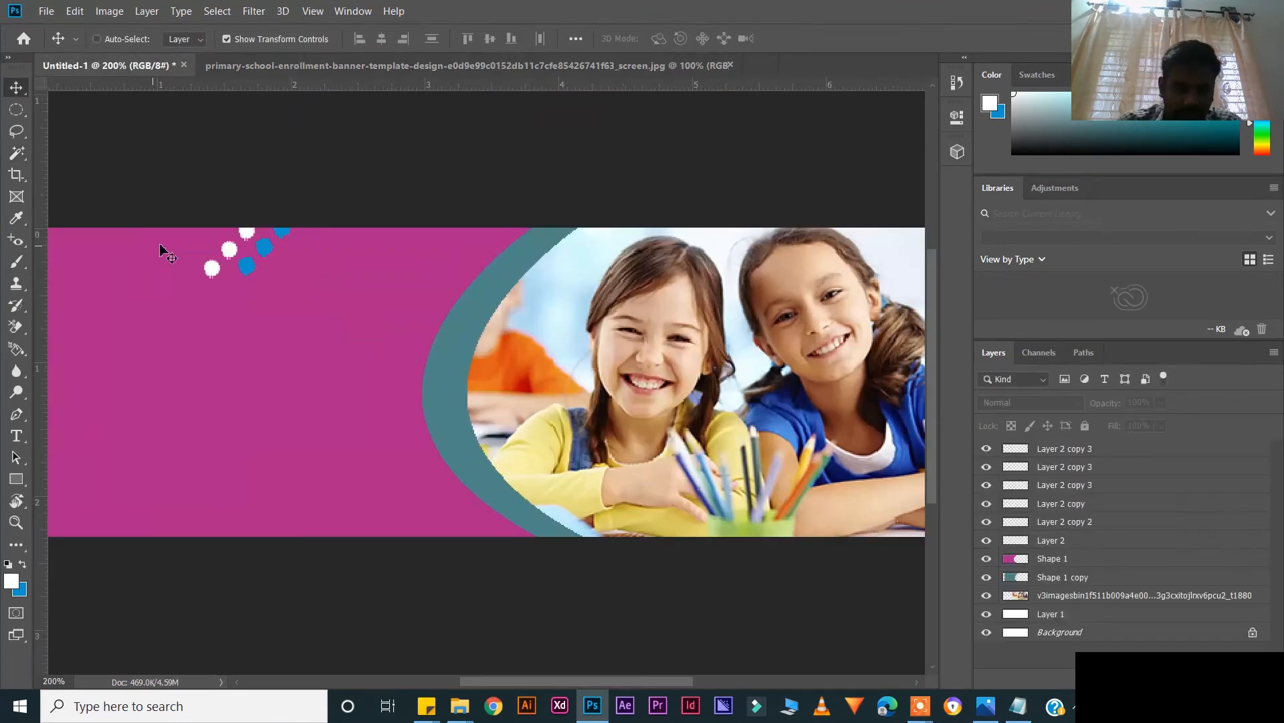
Step: Duplicate the white and blue dot rows to the banner's lower edge beside the teal curve, then compare with the reference banner
left_click(211, 269)
left_click(247, 266, "shift")
left_click_drag(244, 262, 525, 527)
left_click(482, 174)
left_click(468, 66)
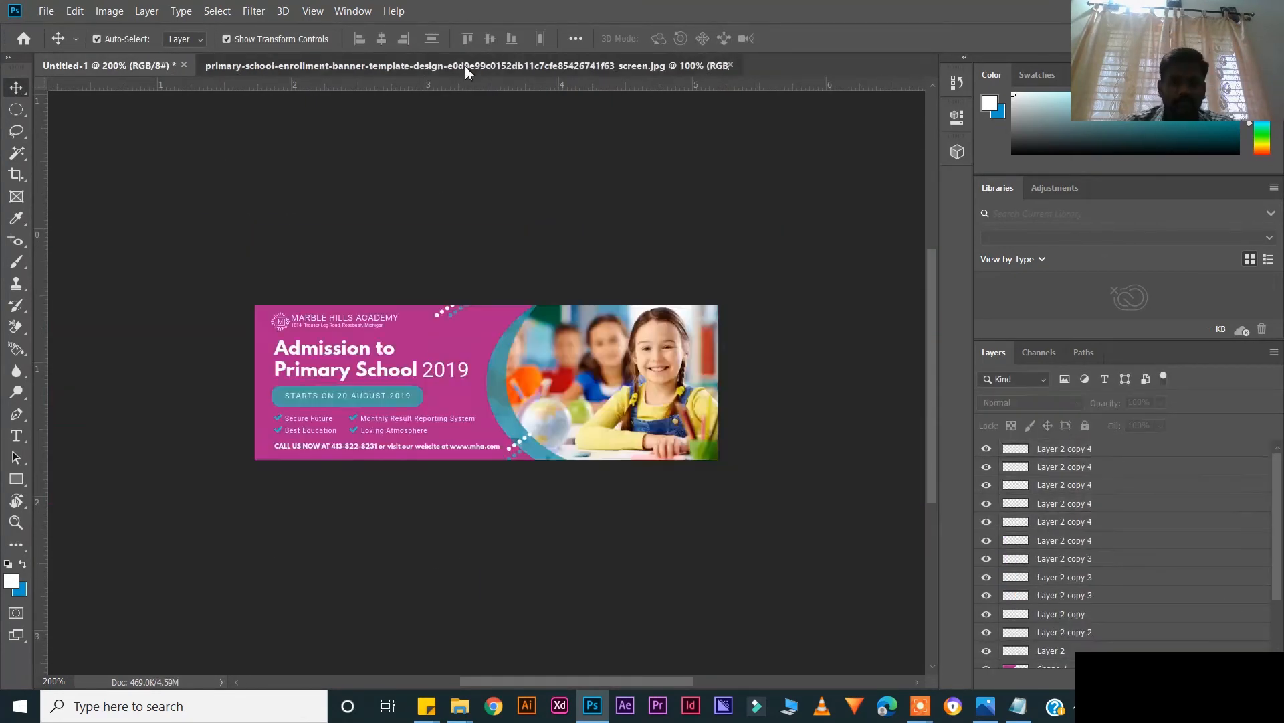
left_click(111, 65)
key("ctrl+minus")
left_click(435, 65)
left_click(100, 65)
Step: Add a vertical guide near the banner's left edge and draw a white sun custom shape as the logo in the upper-left corner
left_click(679, 39)
scroll(675, 170, "down", 4)
left_click(669, 177)
mouse_move(268, 325)
left_mouse_down()
mouse_move(314, 371)
mouse_move(282, 342)
mouse_move(269, 380)
left_mouse_up()
key("Return")
left_click(401, 200)
left_click_drag(277, 333, 285, 333)
left_click(415, 201)
Step: Copy MARBLE HILLS ACADEMY from the Notepad text and paste it into the banner as a new white text layer
left_click(1018, 706)
left_click_drag(728, 212, 866, 213)
left_click(459, 198)
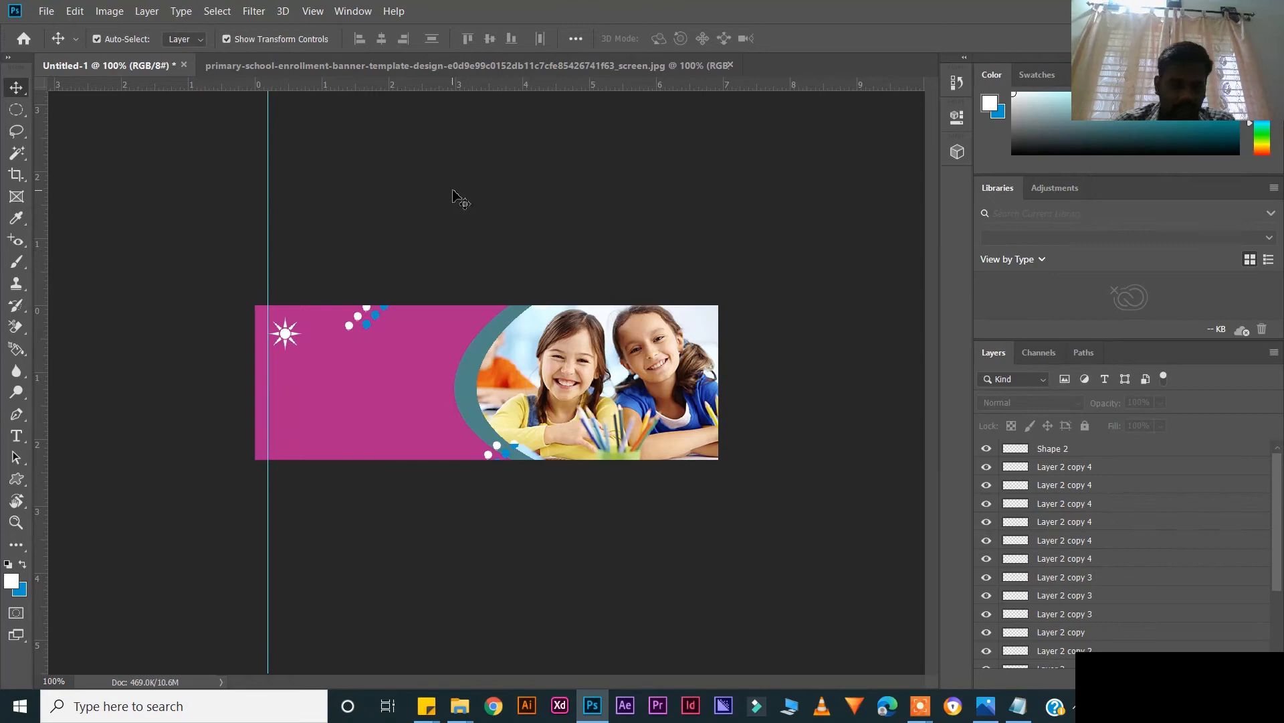
left_click(16, 437)
left_click(277, 367)
Step: Scale the academy name with Free Transform, place it beside the sun logo and compare it with the reference banner
key("ctrl+t")
left_click_drag(337, 370, 380, 374)
left_click_drag(330, 370, 381, 331)
key("Return")
left_click(582, 65)
left_click(111, 70)
Step: Select the upper white and blue dots and move them right, clear of the academy name, then check the reference banner
left_click(349, 325)
left_click(1064, 476, "shift")
key("ctrl+plus")
left_click(212, 282)
left_click(230, 263, "shift")
left_click(247, 247, "shift")
left_click(264, 260, "shift")
left_click_drag(265, 260, 386, 247)
key("ctrl+minus")
left_click(402, 66)
left_click(134, 67)
Step: Resize the academy name beside the logo and compare its proportions with the reference banner
left_click(436, 332)
left_click_drag(460, 338, 499, 311)
key("Return")
left_click(402, 66)
left_click(134, 66)
Step: Add the prepared address line from the Notepad text as a second text layer near the academy name
left_click(428, 332)
left_click(362, 328)
left_click(1018, 706)
left_click(1017, 705)
double_click(375, 345)
left_click(1012, 703)
right_click(897, 225)
left_click(920, 271)
left_click(1018, 705)
type("1817 Trouser High Road Mumbai Machgan")
left_click(16, 87)
Step: Scale down the address line and place it directly beneath the academy name, matching the reference banner
key("ctrl+plus")
left_click(495, 66)
left_click(201, 66)
left_click_drag(767, 325, 719, 323)
left_click_drag(673, 317, 578, 318)
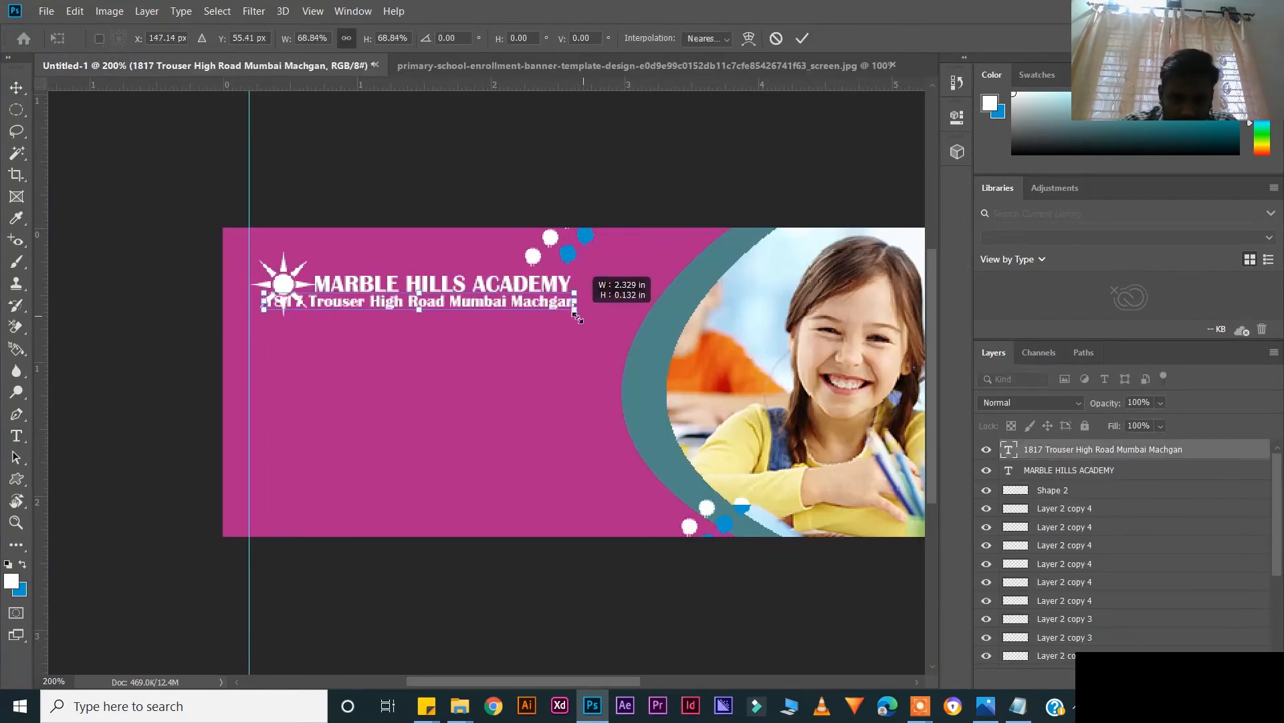
key("Return")
left_click(443, 65)
left_click(200, 65)
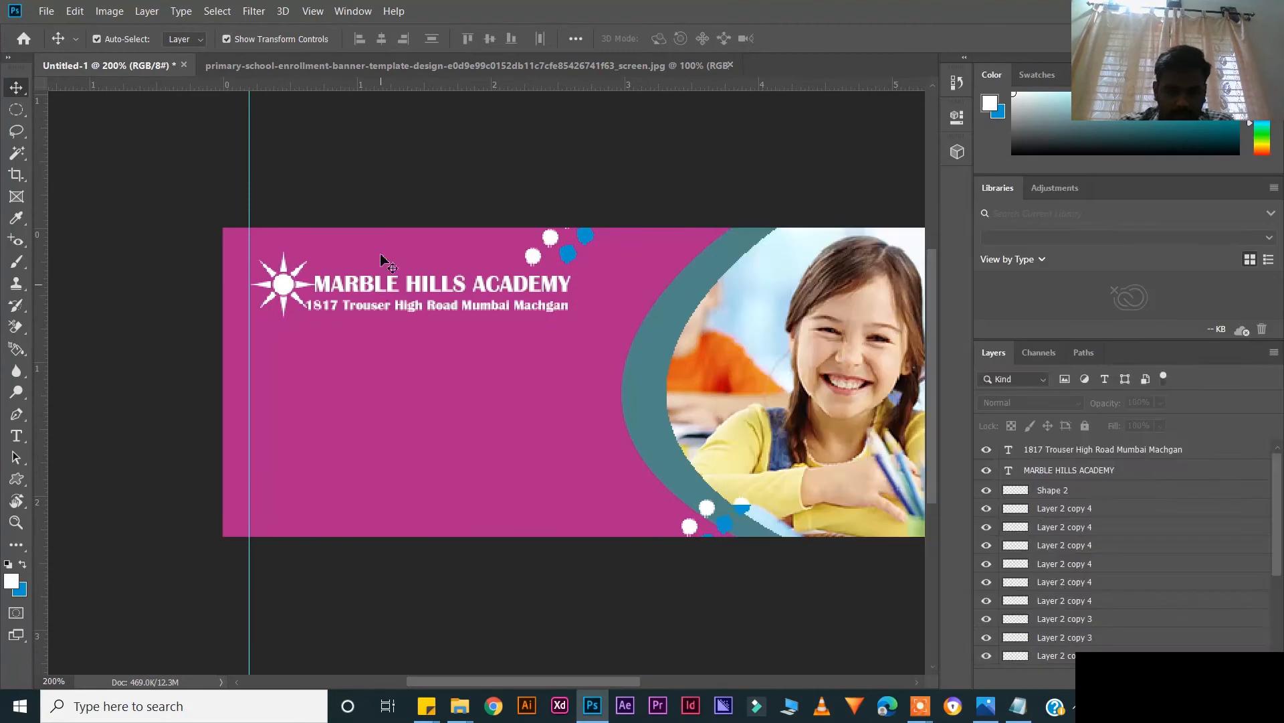
Step: Create the heading lines Admission To and Primary School 2019 from text duplicates, aligned to the guide below the address line
left_click_drag(426, 292, 361, 358)
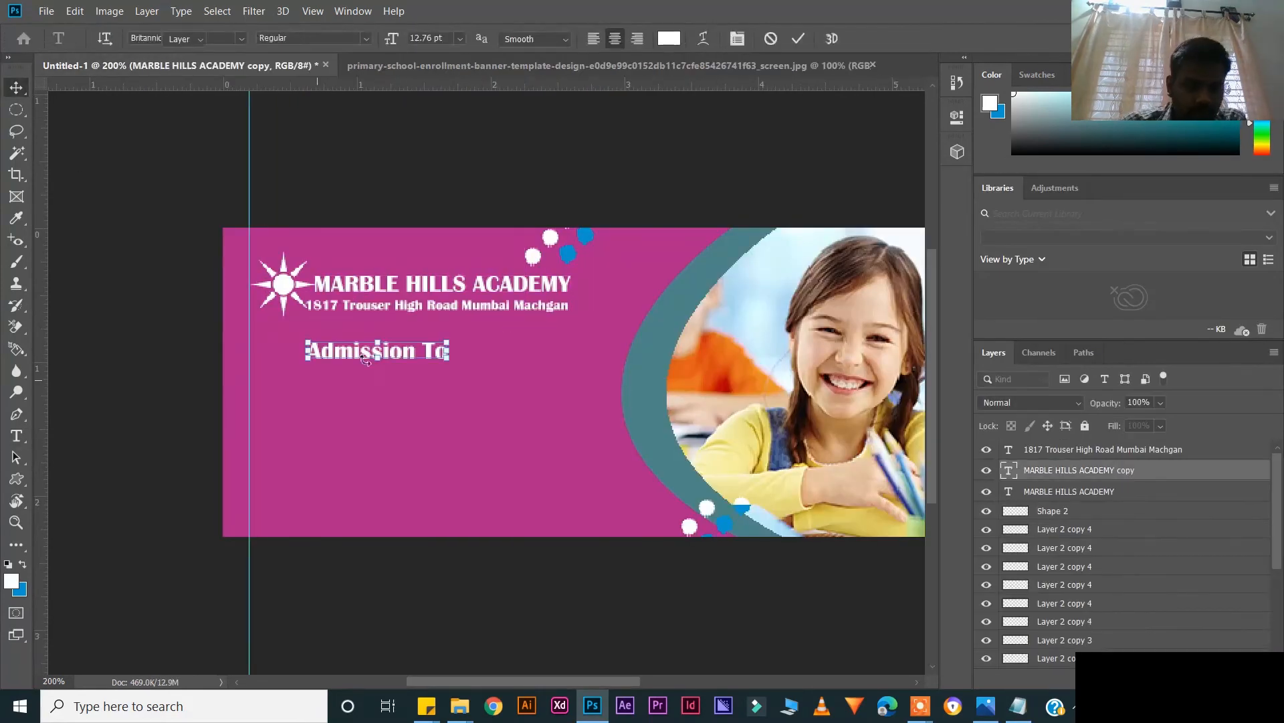
key("ctrl+Return")
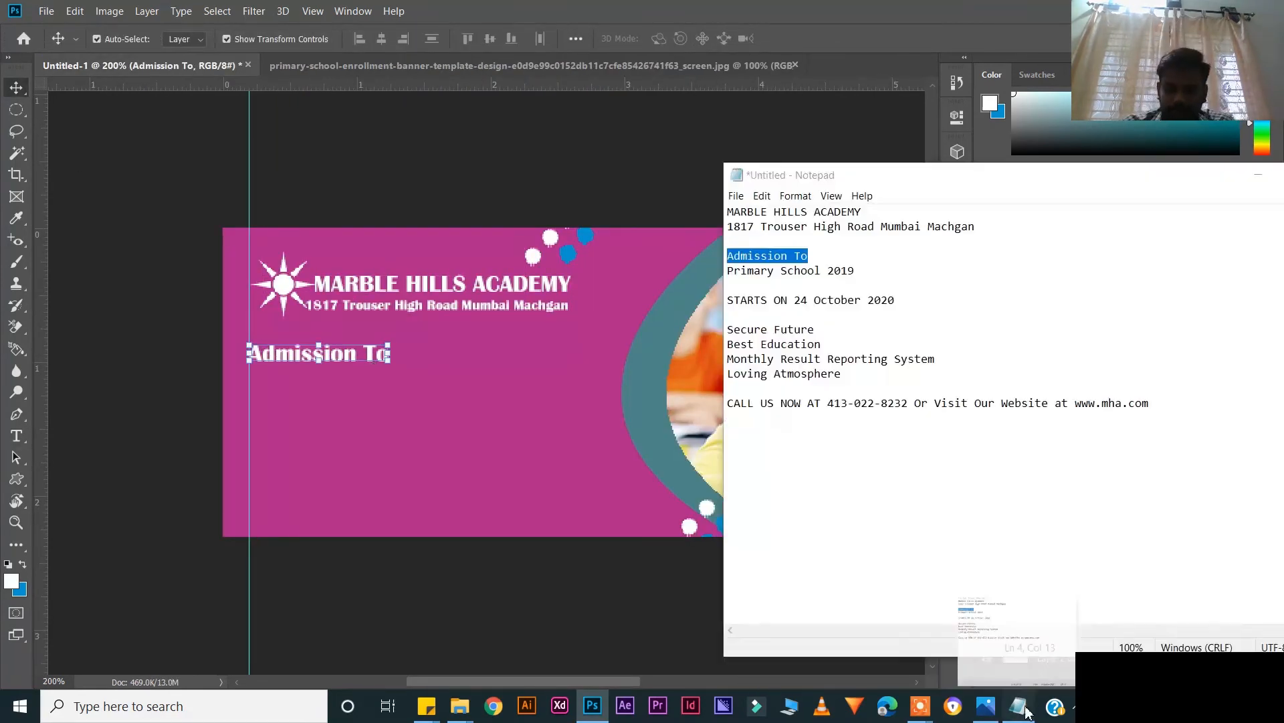
left_click(284, 67)
left_click(107, 66)
left_click_drag(321, 354, 313, 390)
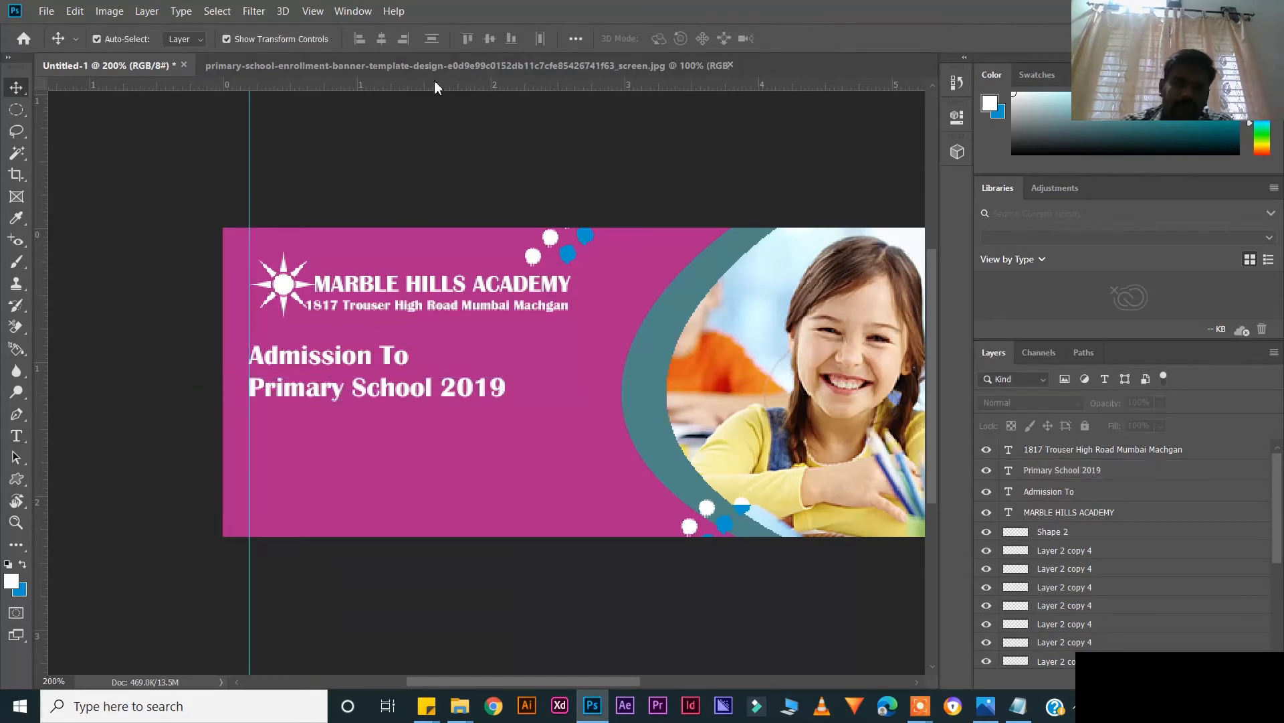
Step: Change the font of 2019 in the second heading line to Roboto and compare with the reference banner
key("t")
left_click_drag(440, 387, 510, 384)
left_click(241, 39)
type("ro")
left_click(220, 185)
key("ctrl+Return")
left_click(557, 66)
left_click(160, 65)
Step: Change the font of the academy name to Roboto
triple_click(375, 275)
left_click(240, 38)
type("ro")
left_click(230, 202)
key("ctrl+Return")
Step: Change the font of the address line to Roboto and check it against the reference banner
double_click(558, 306)
left_click(239, 38)
type("rob")
left_click(457, 68)
left_click(114, 66)
Step: Try drawing a rounded rectangle below the Primary School 2019 line
right_click(16, 479)
left_click(109, 495)
left_click(428, 66)
left_click(121, 65)
key("v")
left_click(336, 392)
left_click(361, 209)
key("u")
left_click_drag(505, 450, 504, 451)
Step: Sample the teal of the reference banner's date button as foreground color and delete the first rounded rectangle
left_click(428, 65)
key("i")
left_click(290, 393)
left_click(11, 581)
key("Return")
left_click(80, 66)
left_click(18, 88)
key("Delete")
Step: Draw a blue rounded rectangle about 1.91 × 0.18 in with 10 px radius below Primary School 2019, starting at the guide
key("u")
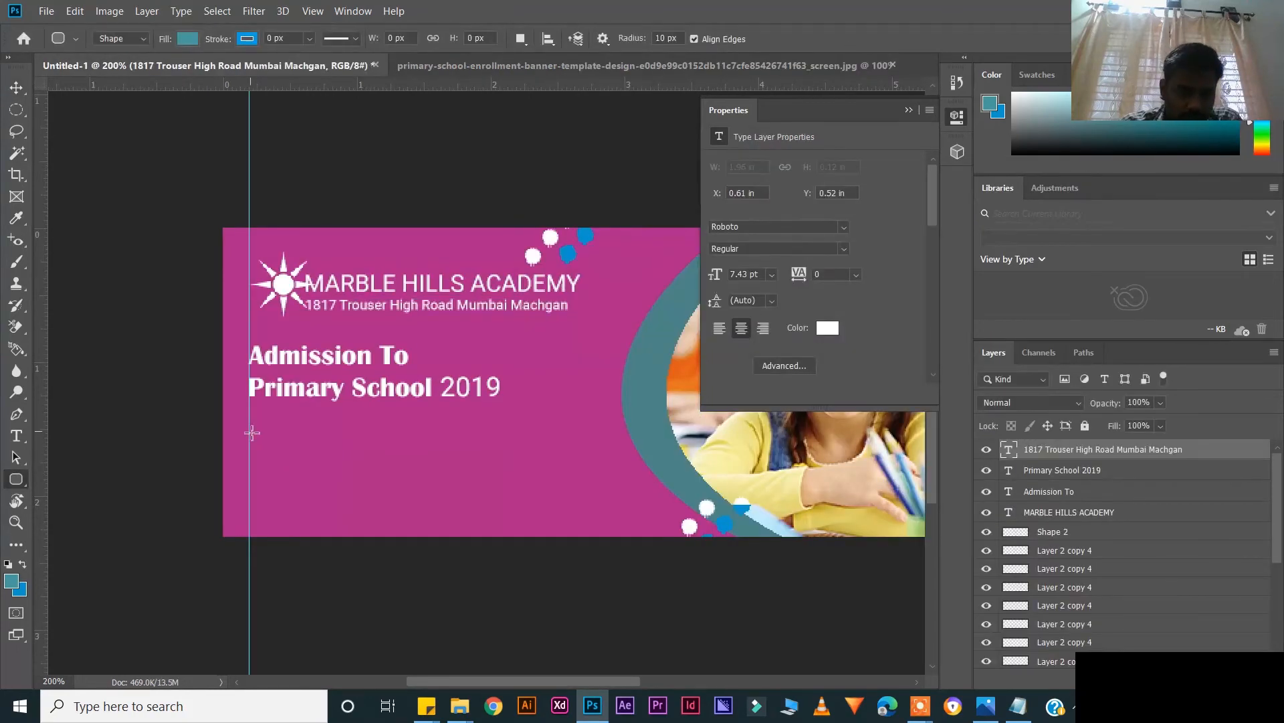
left_click_drag(383, 448, 504, 439)
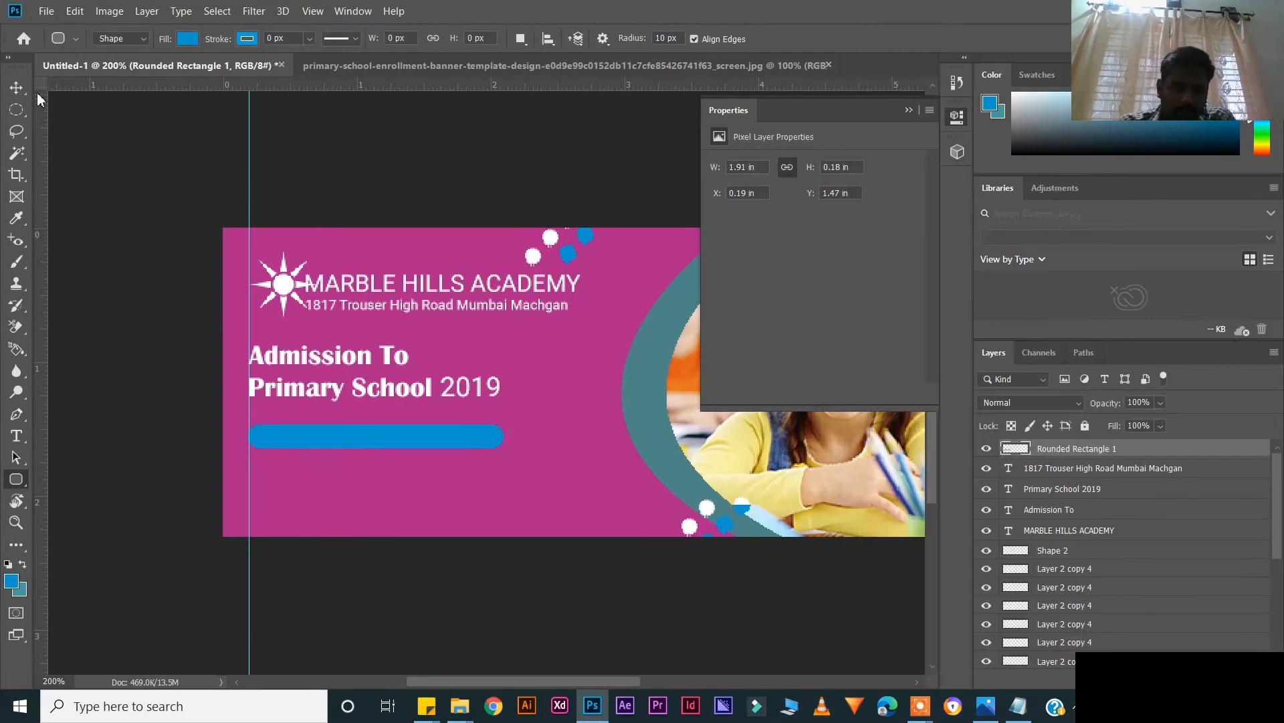
key("v")
Step: Duplicate the academy name onto the blue bar and replace its text with STARTS ON 24 October 2020
mouse_move(1020, 707)
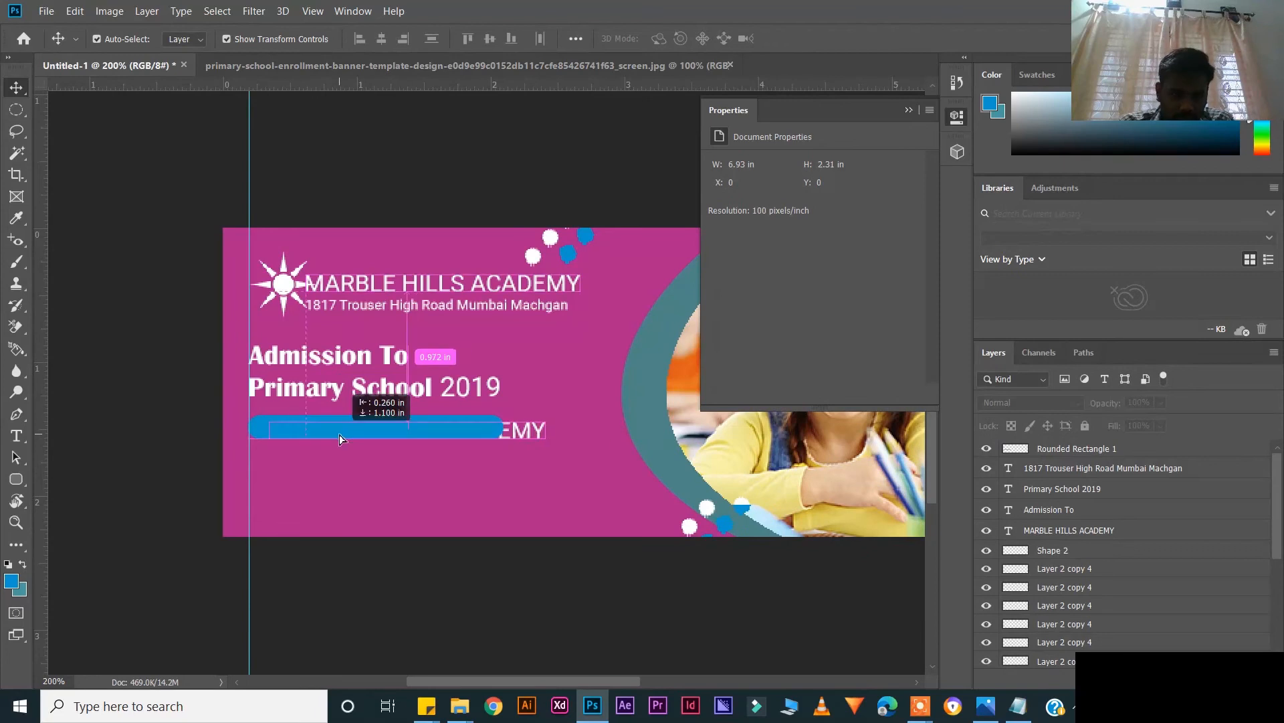
double_click(338, 435)
type("STARTS ON 24 October 2020")
left_click(16, 88)
Step: Scale down the date text to fit inside the blue bar and compare it with the reference banner
left_click_drag(550, 441, 426, 431)
left_click(401, 65)
left_click(218, 67)
key("Return")
left_click(443, 462)
Step: Move the Admission To and Primary School 2019 lines up closer to the address line, following the reference banner
left_click(401, 66)
left_click(154, 65)
left_click_drag(327, 355, 327, 340)
left_click_drag(321, 389, 323, 375)
key("Left")
key("Down")
Step: Select the blue bar with its date text and move both up closer to the heading
left_click(415, 430)
left_click(488, 430, "shift")
left_click_drag(473, 432, 473, 416)
left_click(462, 478)
Step: Draw a blue arrowhead custom shape of about 18 × 15 px at the guide below the date bar
right_click(16, 479)
left_click(73, 567)
left_click(679, 39)
left_click(669, 42)
left_click(678, 41)
scroll(659, 154, "down", 5)
scroll(659, 153, "up", 1)
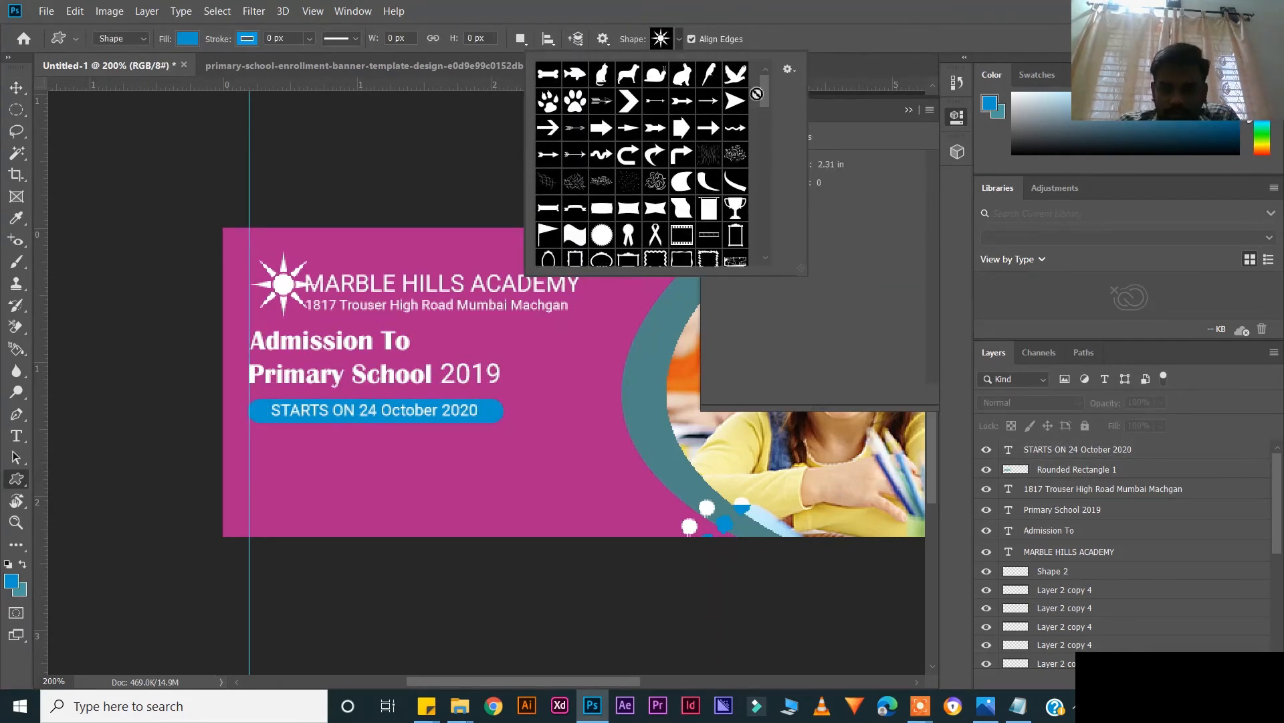
double_click(731, 101)
left_click_drag(248, 443, 293, 465)
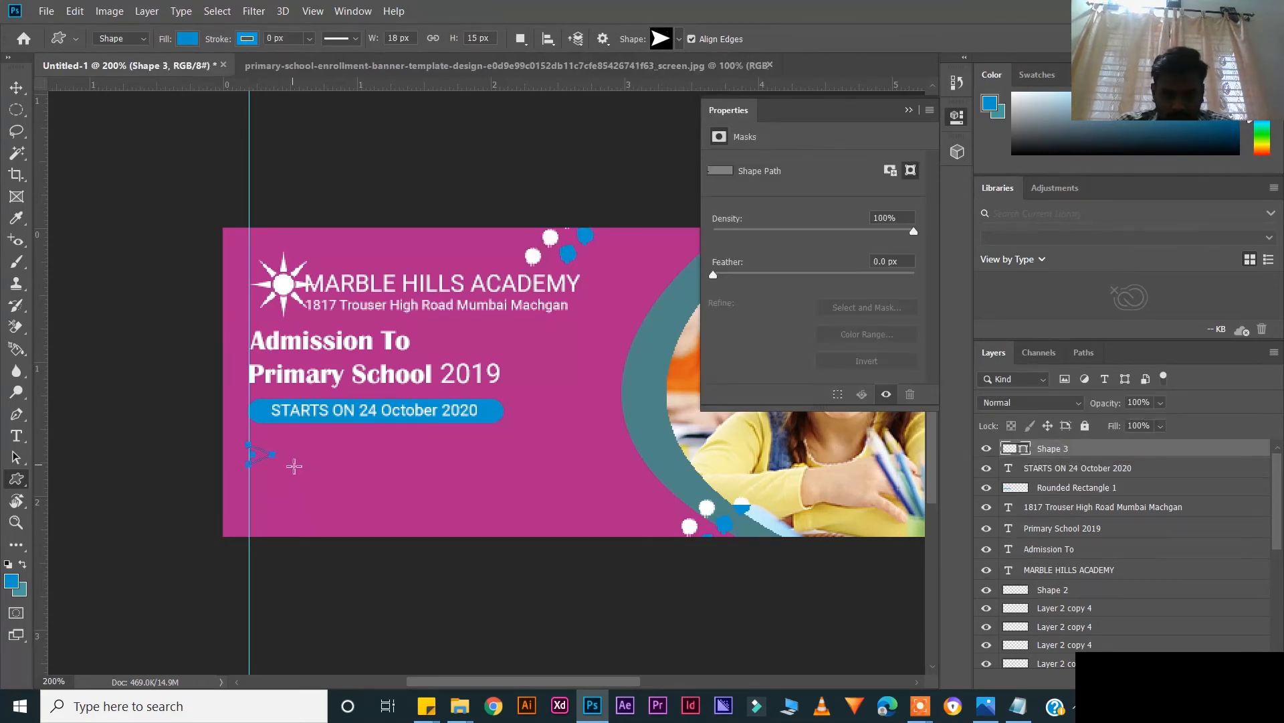
Step: Compare the arrowhead bullet with the reference banner's check marks and rasterize its shape layer
left_click(473, 66)
left_click(151, 66)
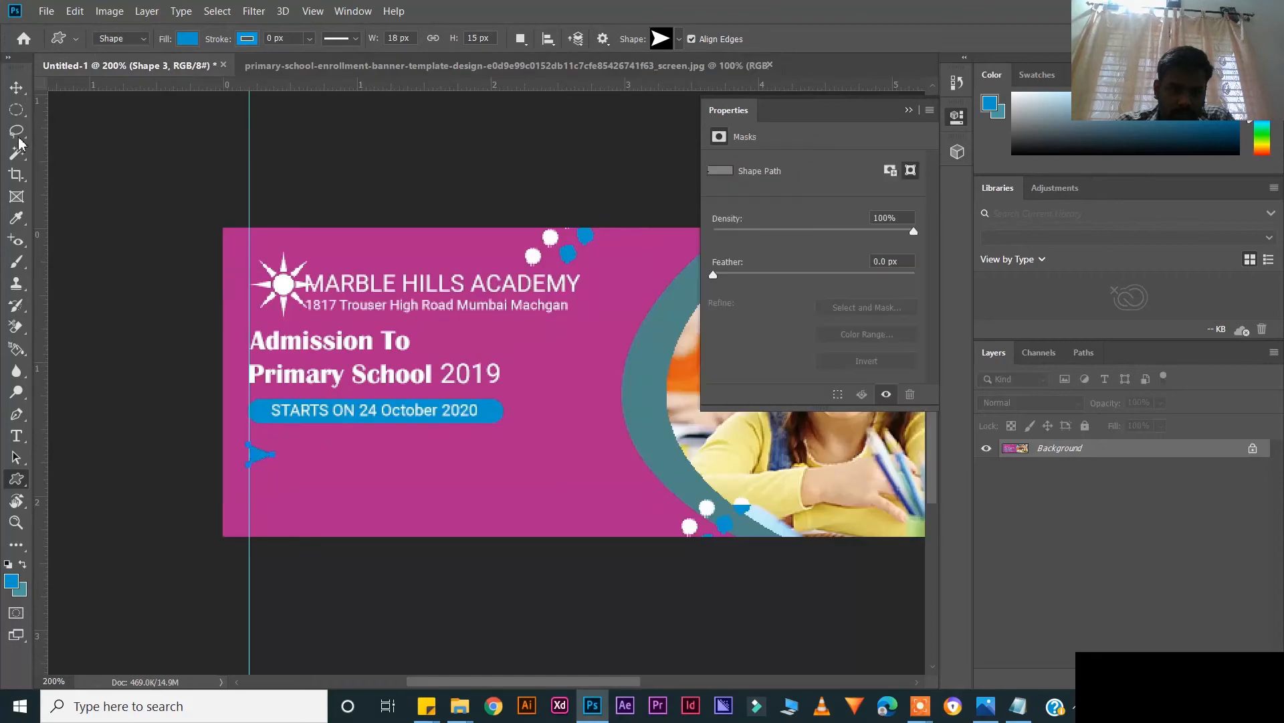
left_click(16, 87)
right_click(1124, 448)
left_click(921, 244)
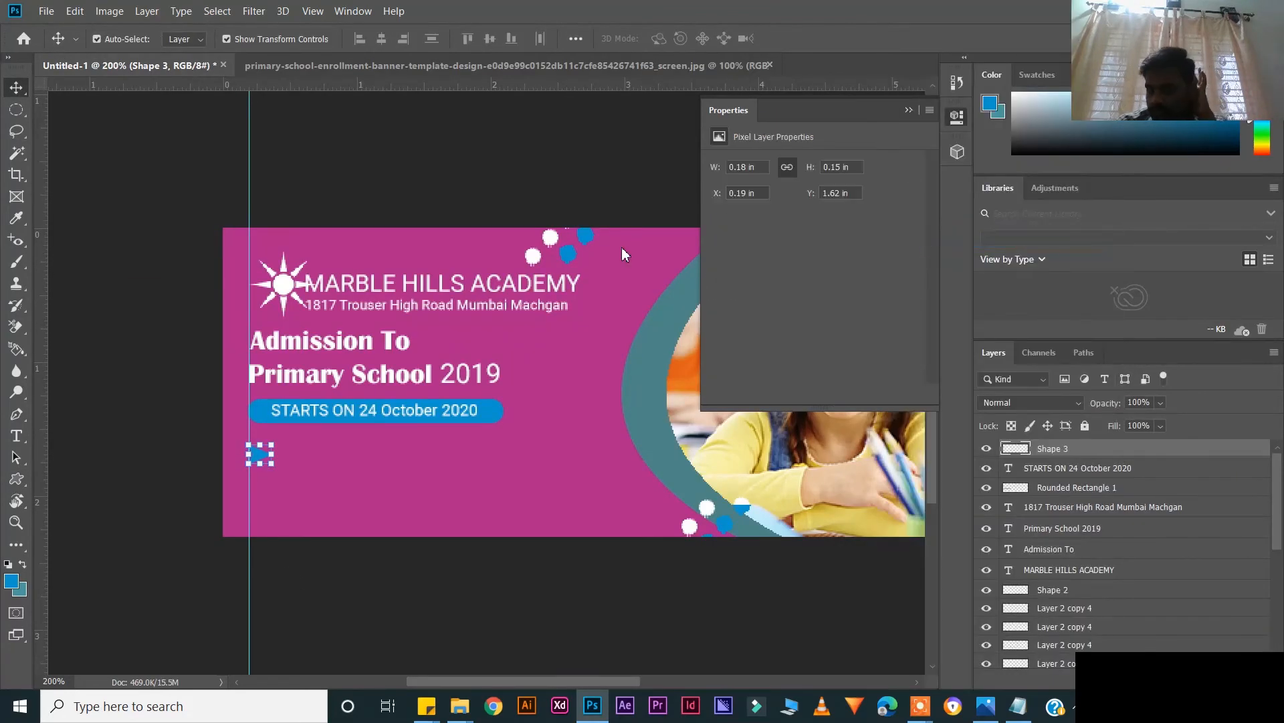
Step: Add the text Secure Future in white Roboto beside the arrowhead bullet, following the wording of the reference banner
key("ctrl+plus")
left_click_drag(138, 493, 152, 488)
left_click(444, 123)
left_click(435, 67)
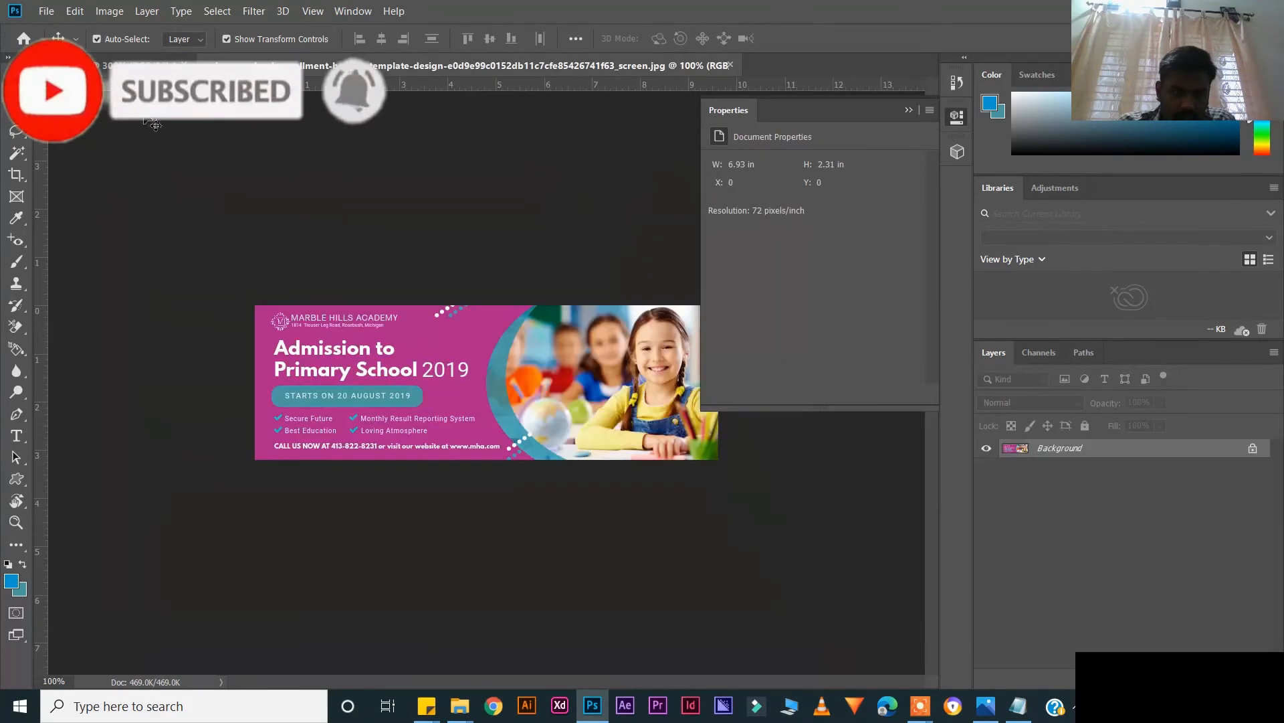
left_click(120, 69)
left_click(920, 706)
left_click_drag(1140, 661, 1163, 646)
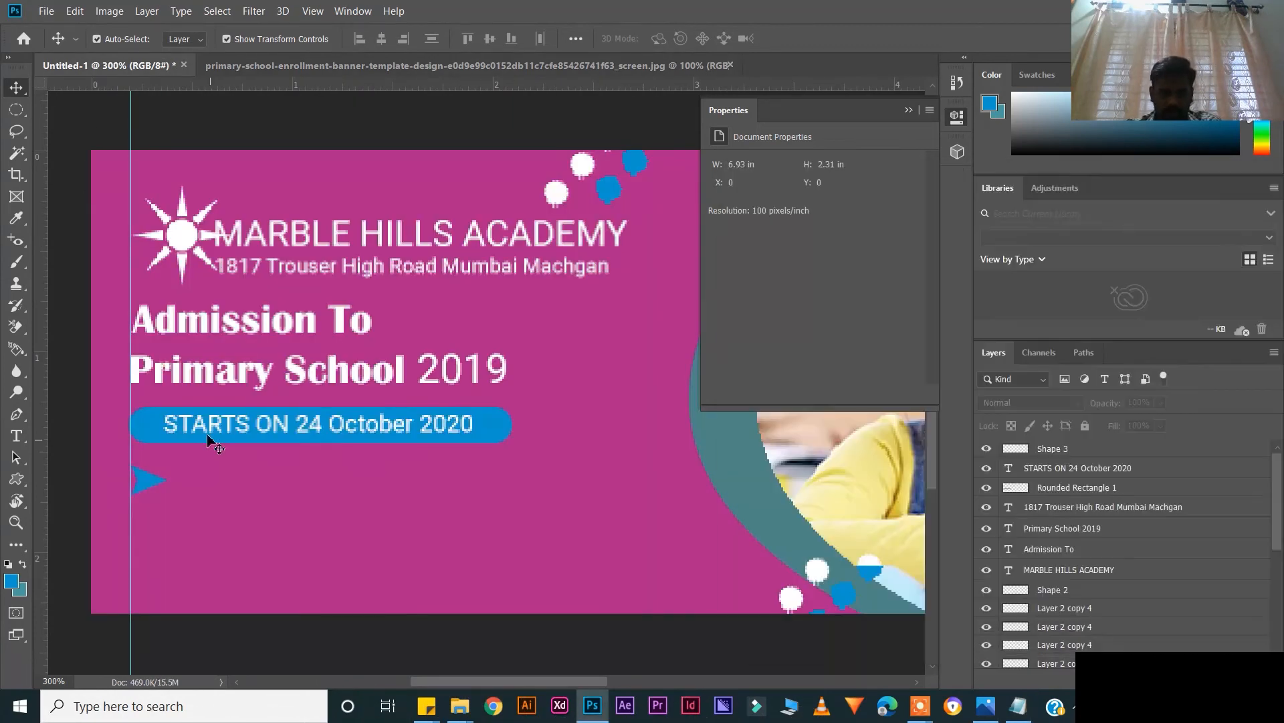
triple_click(219, 486)
left_click_drag(327, 487, 255, 483)
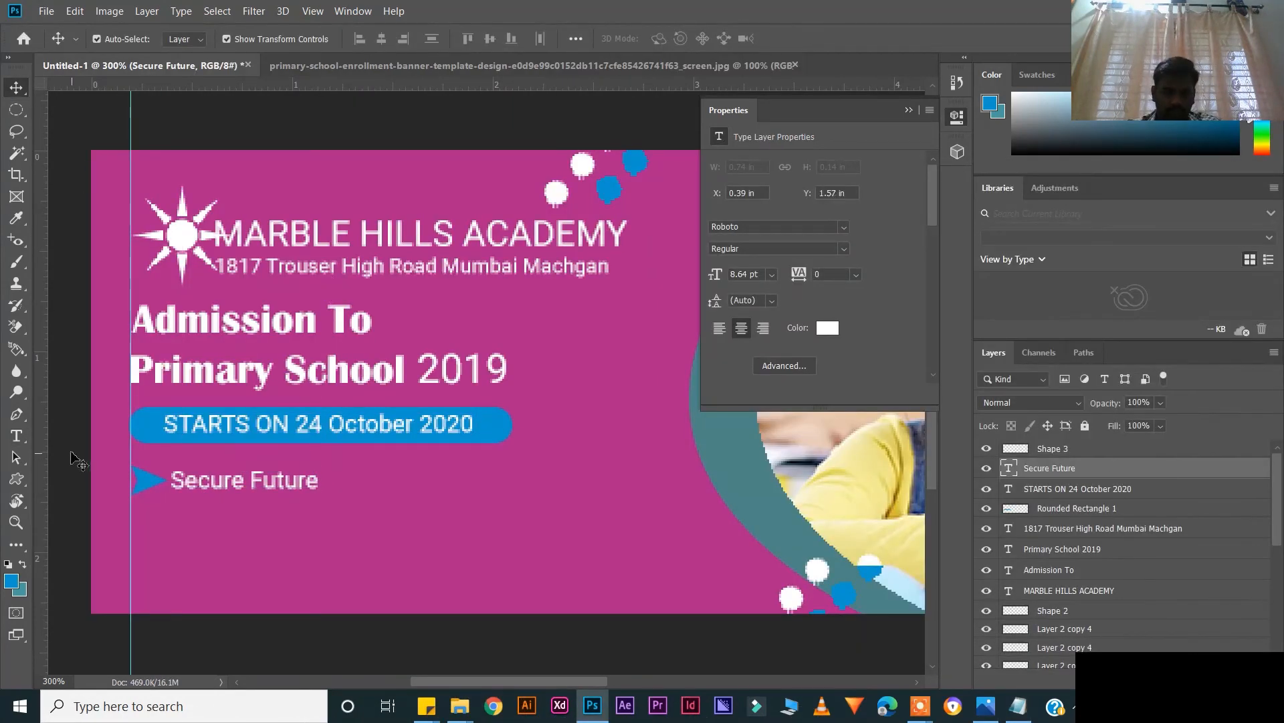
Step: Duplicate the arrowhead and Secure Future below the first bullet, change the copied text to Best Education, and tighten the row spacing
left_click_drag(147, 481, 149, 535)
key("Left")
left_click_drag(212, 483, 212, 538)
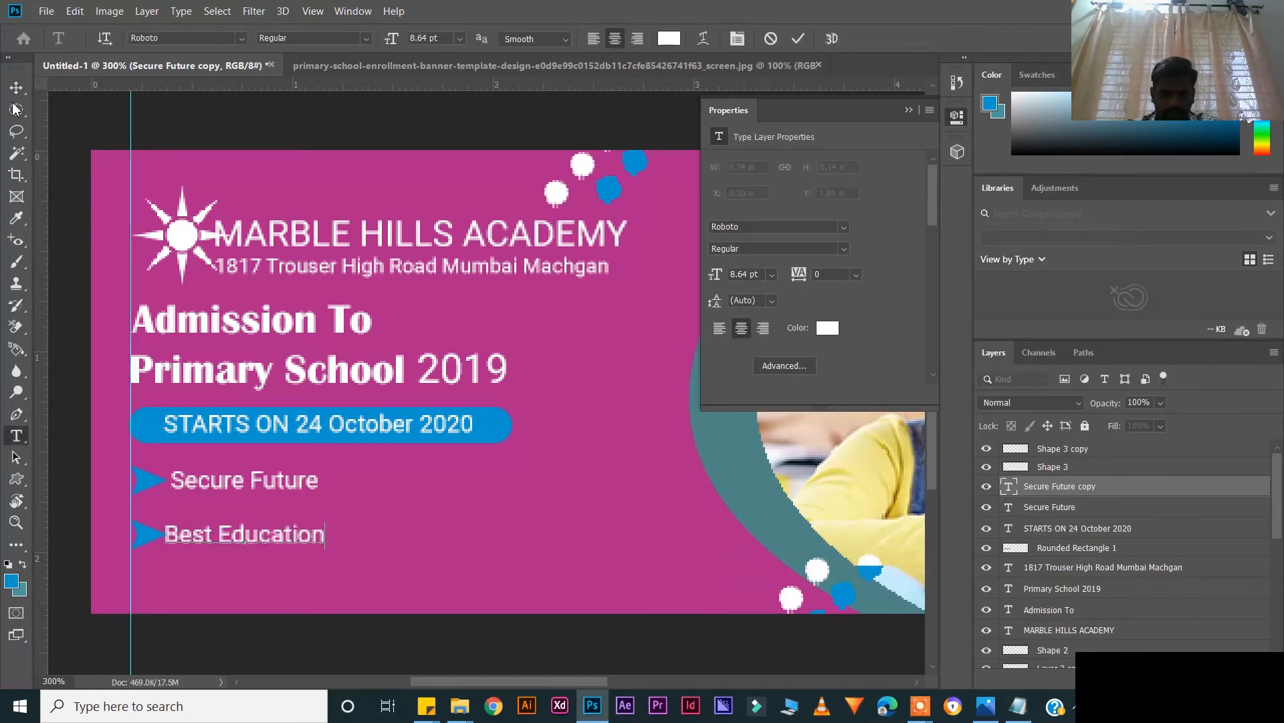
left_click_drag(221, 548, 243, 521)
left_click(140, 533)
left_click(227, 632)
Step: Duplicate the first bullet's arrowhead and text into a second column and change the copied text to Monthly Result Reporting System
left_click_drag(143, 483, 396, 485)
left_click(142, 523)
key("Up")
left_click(212, 607)
left_click(214, 632)
left_click_drag(235, 487, 508, 482)
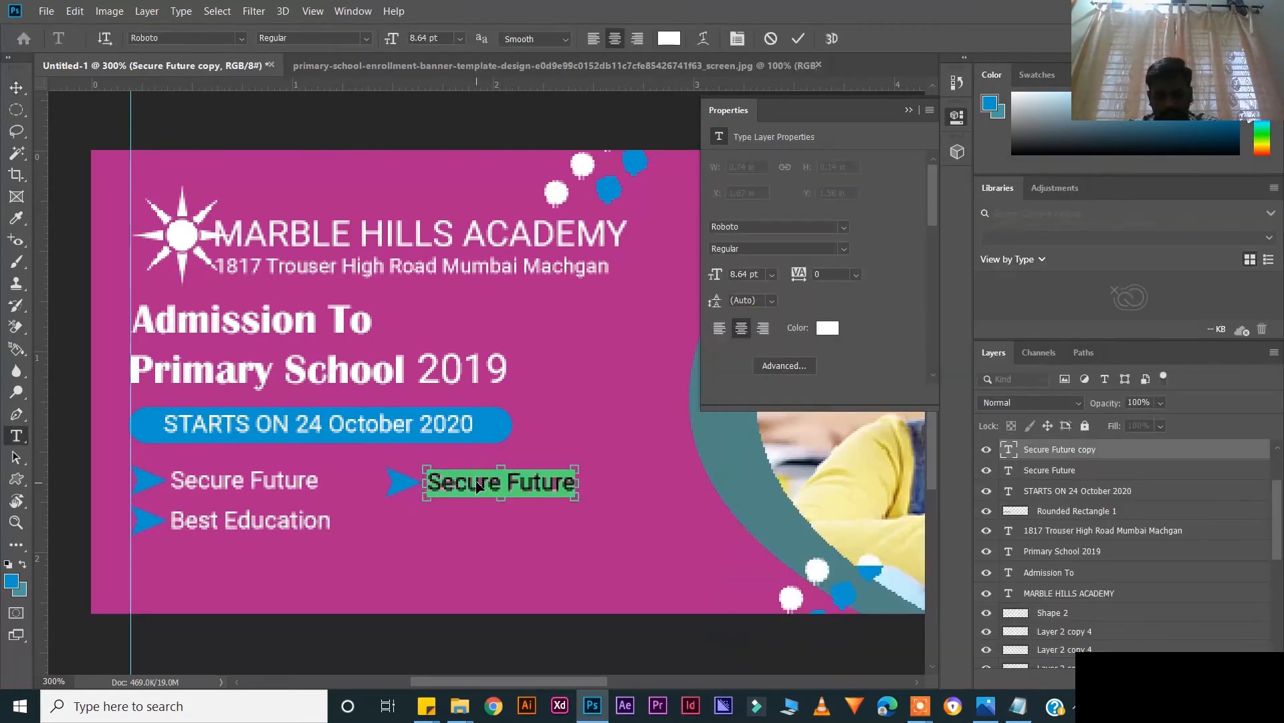
type("Monthly Result Reporting System")
Step: Scale down the Monthly Result Reporting System text and place it beside its arrowhead, clear of the curved shape
left_click_drag(677, 494, 552, 486)
left_click_drag(415, 484, 519, 484)
left_click_drag(656, 472, 696, 468)
key("Return")
Step: Duplicate the second column's arrowhead directly below and nudge the upper arrowhead up in line with its text
left_click_drag(403, 482, 387, 516)
left_click(483, 479)
key("Return")
left_click(395, 506)
left_click(387, 483)
key("Up")
key("Up")
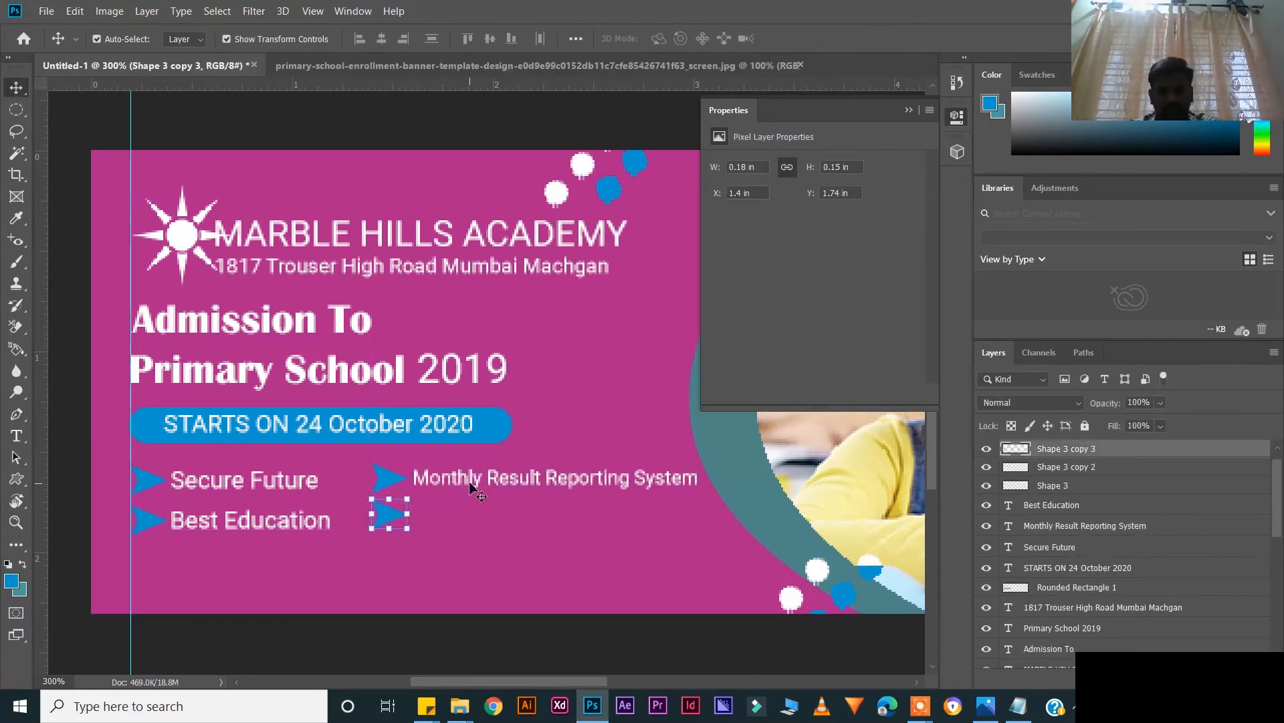
Step: Duplicate the Monthly Result Reporting System text below and replace it with Loving Atmosphere copied from the notes
left_click_drag(470, 484, 470, 518)
key("alt+Tab")
left_click_drag(843, 373, 726, 373)
key("ctrl+c")
double_click(516, 519)
key("ctrl+v")
Step: Align Loving Atmosphere under the line above and add vertical guides at the left edges of both bullet text columns
left_click_drag(514, 517, 455, 516)
left_click_drag(41, 460, 410, 461)
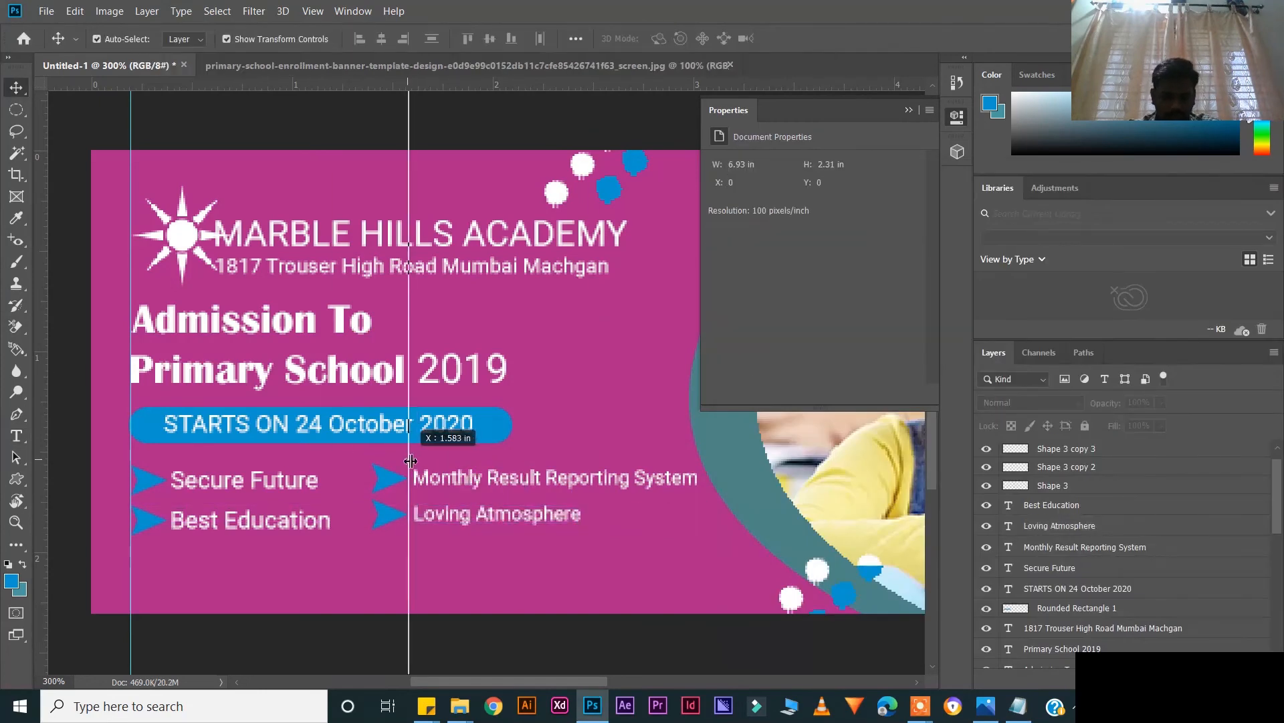
left_click(469, 66)
left_click(107, 66)
Step: Duplicate Best Education below the bullets, replace it with the copied call-us and website line, and start it at the first guide
left_click_drag(251, 520, 212, 556)
key("alt+Tab")
left_click_drag(1155, 404, 726, 403)
key("ctrl+c")
double_click(212, 556)
key("ctrl+v")
left_click(798, 39)
left_click_drag(296, 554, 589, 556)
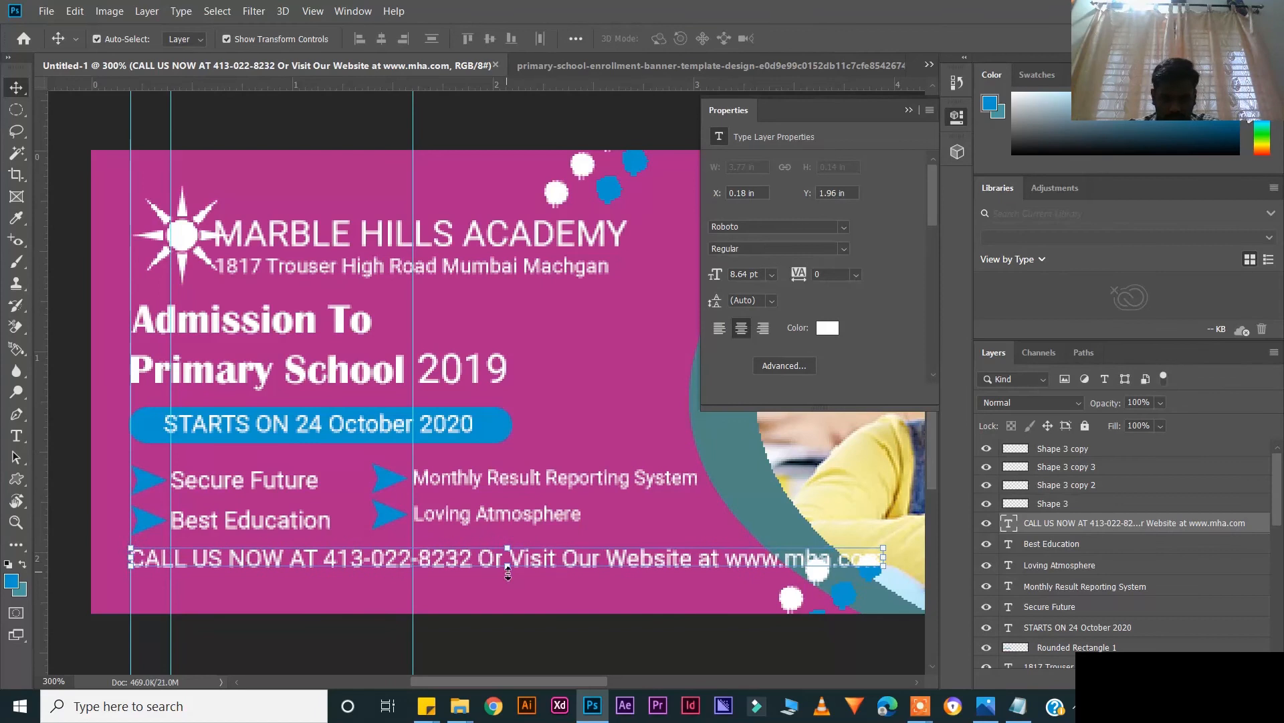
Step: Scale the contact line down to 7.22 pt and align its start with the first guide
left_click_drag(507, 566, 506, 556)
left_click_drag(589, 548, 453, 557)
key("Return")
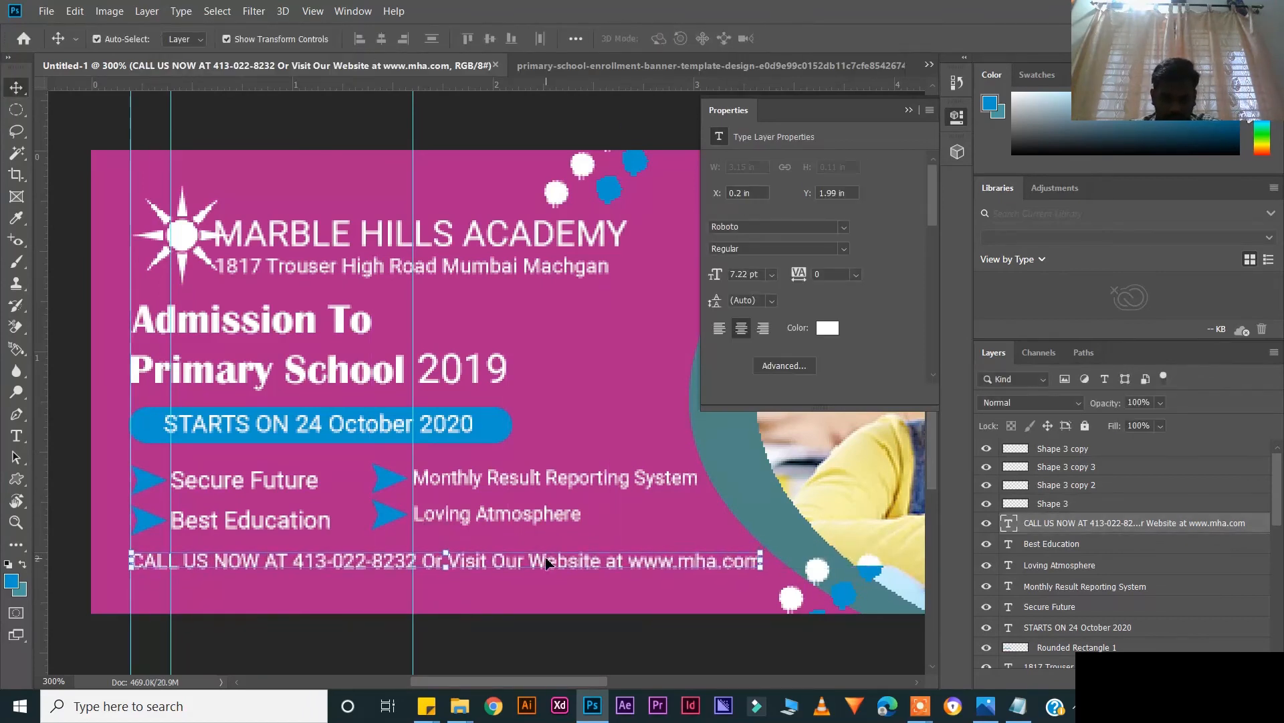
Step: On a new layer, select a thin strip along the banner's bottom edge below the contact line and fill it with black
key("ctrl+1")
key("ctrl+plus")
scroll(530, 600, "left", 3)
key("shift+m")
key("ctrl+shift+alt+n")
left_click_drag(140, 520, 600, 540)
left_click(22, 590)
left_click_drag(756, 401, 718, 459)
key("Return")
key("ctrl+BackSpace")
key("ctrl+d")
Step: Duplicate the contact line onto the black strip and move the copy above the strip's layer
key("v")
left_click_drag(475, 504, 474, 525)
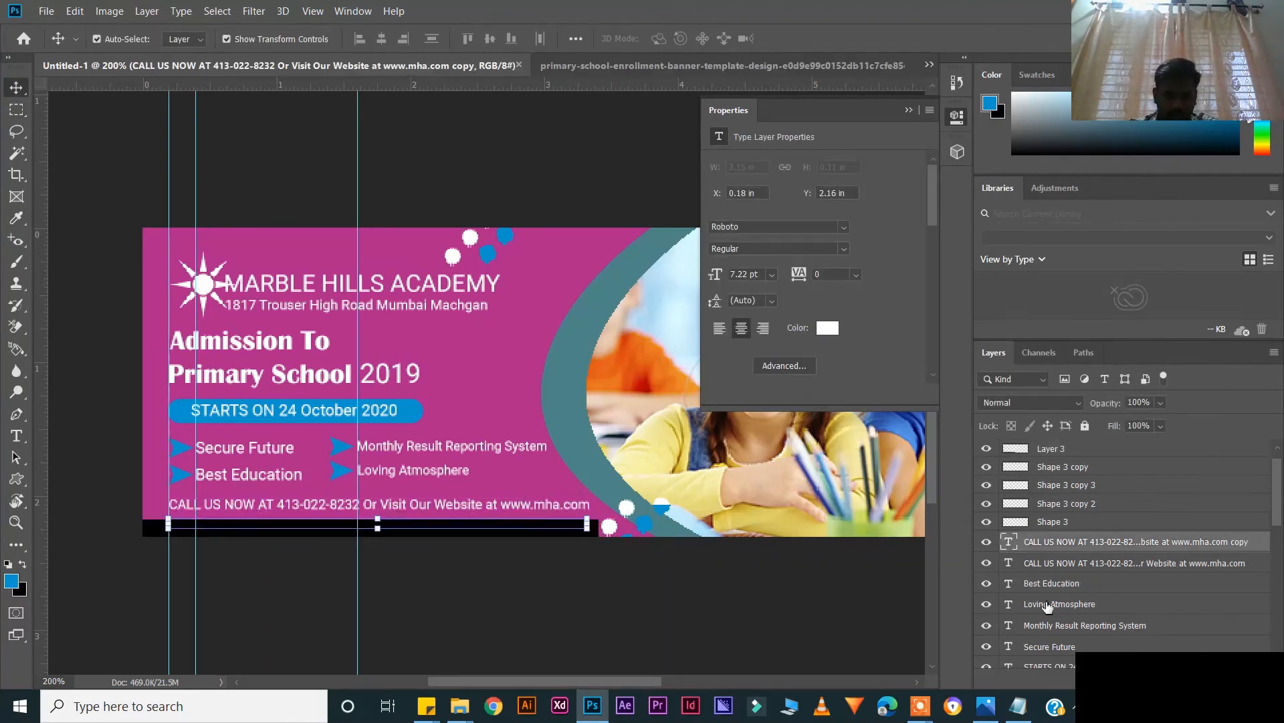
left_click_drag(1064, 541, 1063, 441)
Step: Change the copied line to If You Like This Video Please Like Share & Subscribe To My Youtube Channel
key("ctrl+plus")
scroll(522, 595, "left", 3)
left_click_drag(528, 600, 530, 600)
double_click(529, 599)
type("Hais")
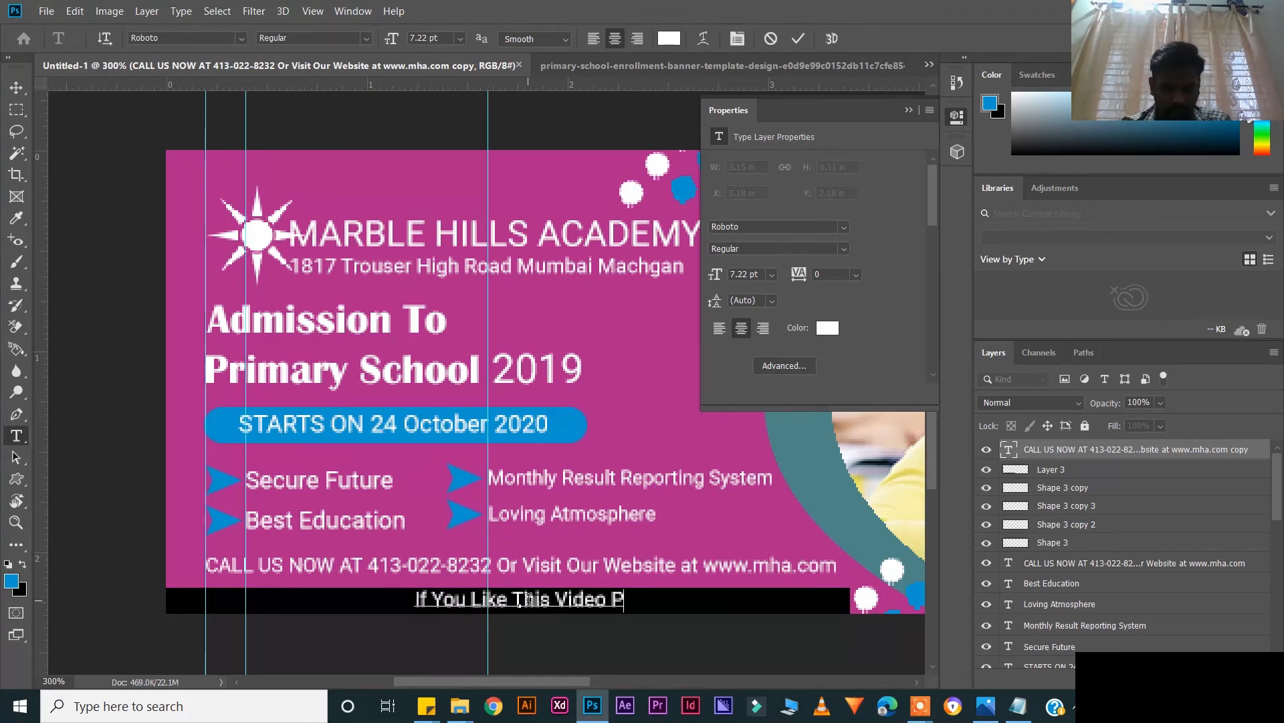
type("& Subscribe To My Youtube Channel")
key("ctrl+Return")
Step: Transform the subscribe line to fit and sit centred within the black strip
key("ctrl+t")
left_click_drag(521, 615, 508, 600)
key("Return")
left_click(573, 642)
Step: Compare the whole banner at 100% with the reference banner
key("ctrl+1")
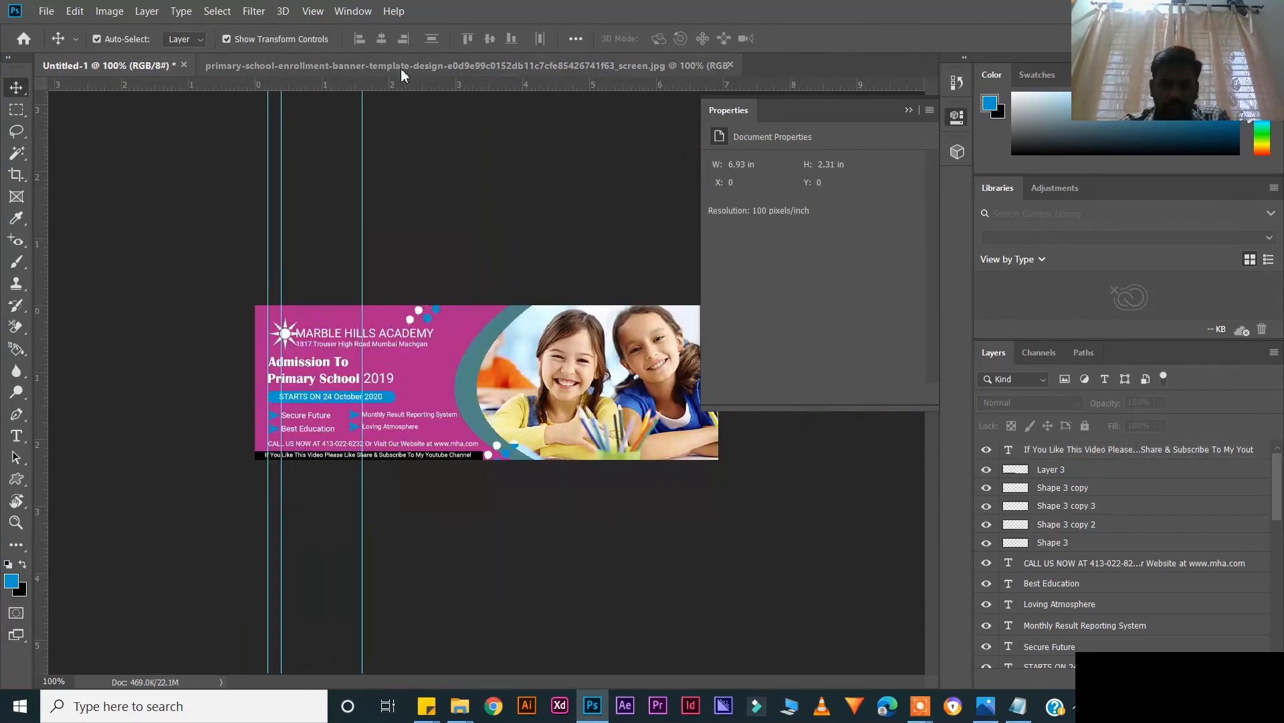
left_click(355, 73)
left_click(158, 70)
left_click(269, 73)
left_click(152, 70)
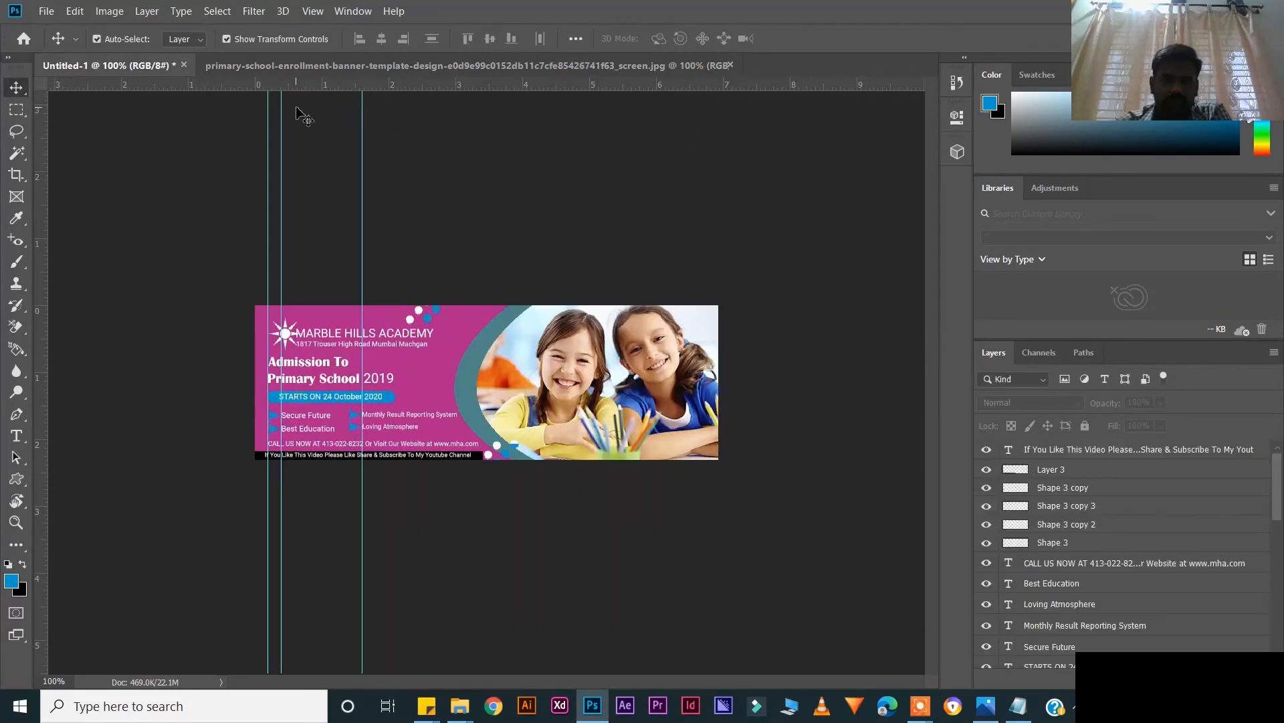